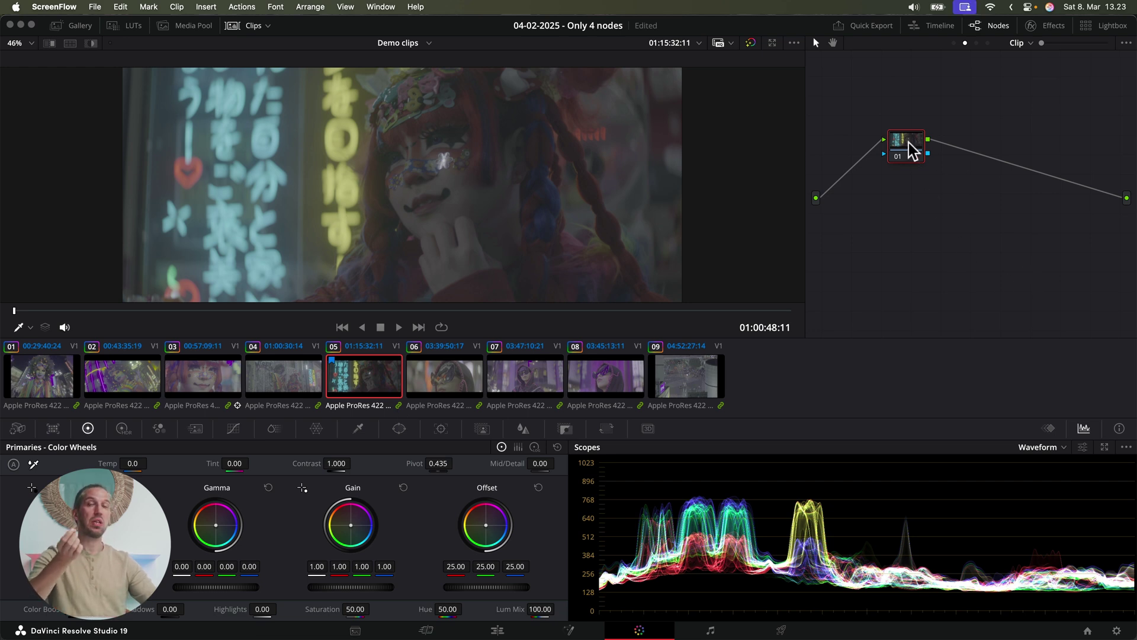
# Move node 01, then test the Group Post-Clip graph by setting saturation to 0.
pyautogui.moveTo(910, 150); pyautogui.dragTo(939, 185)
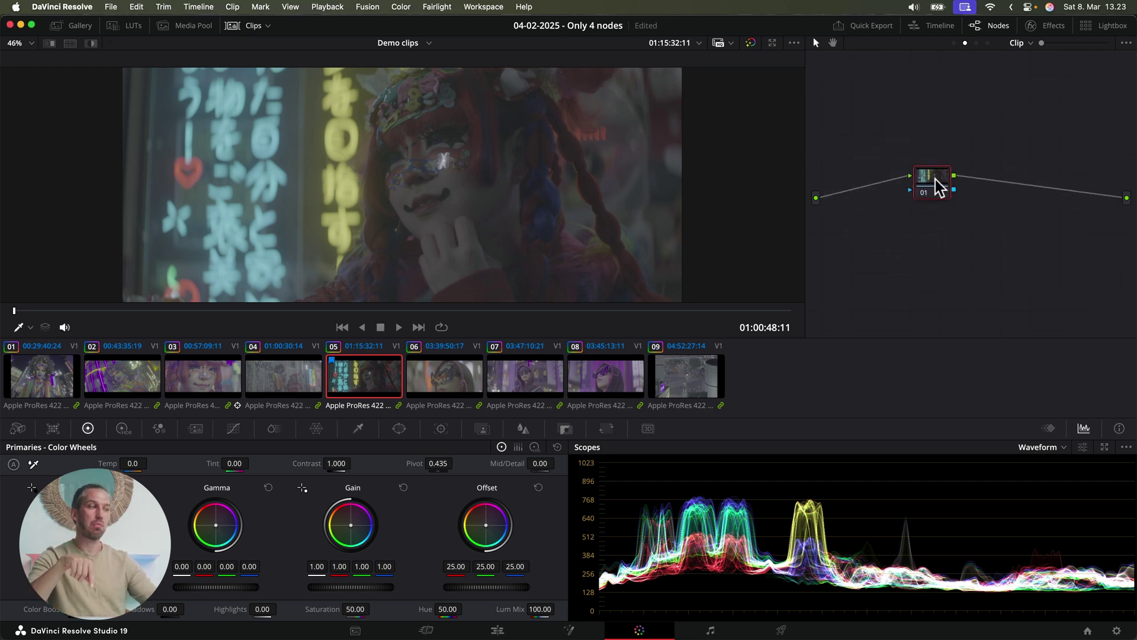
pyautogui.click(1026, 42)
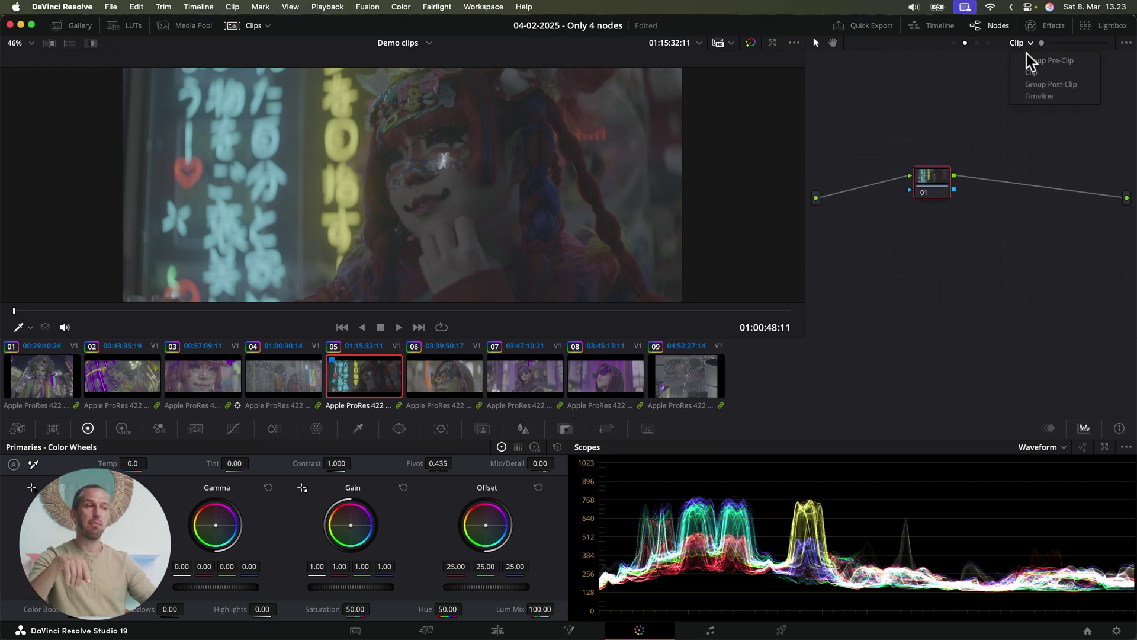
pyautogui.click(1038, 86)
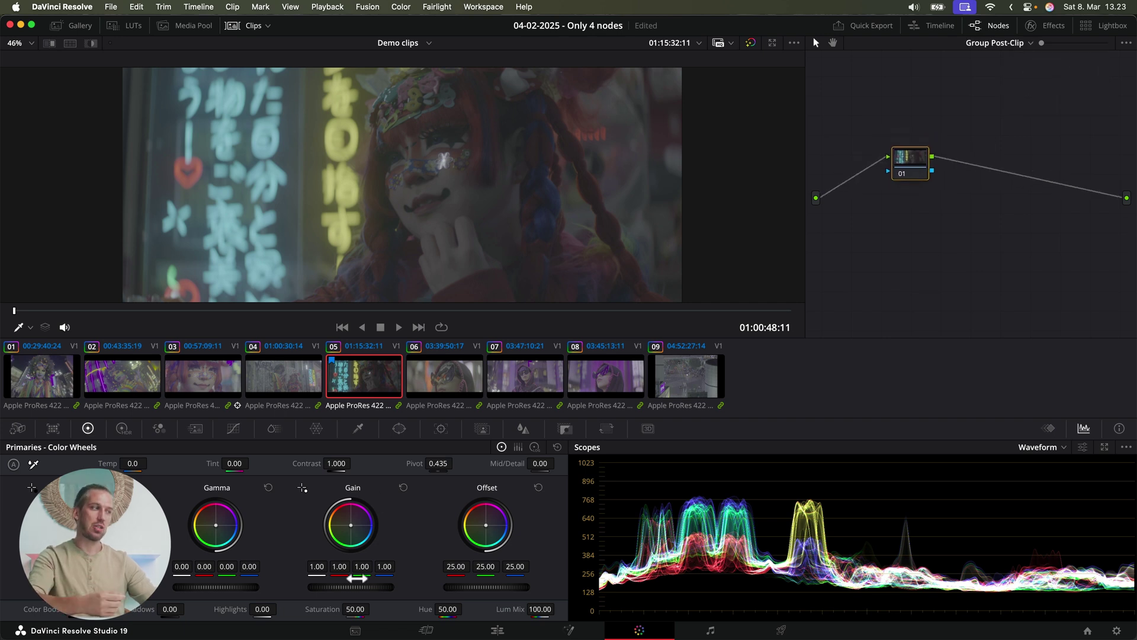
pyautogui.doubleClick(355, 609)
pyautogui.write('0')
pyautogui.press('Return')
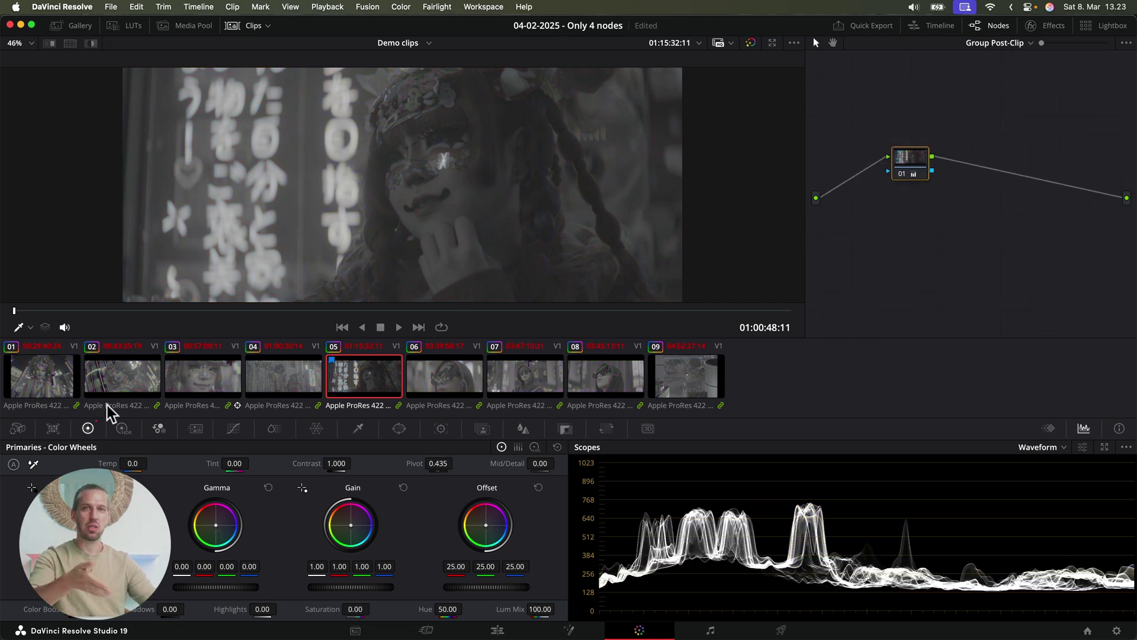
# Reset node 01's grade and, back in the clip graph, label it IDT.
pyautogui.rightClick(922, 159)
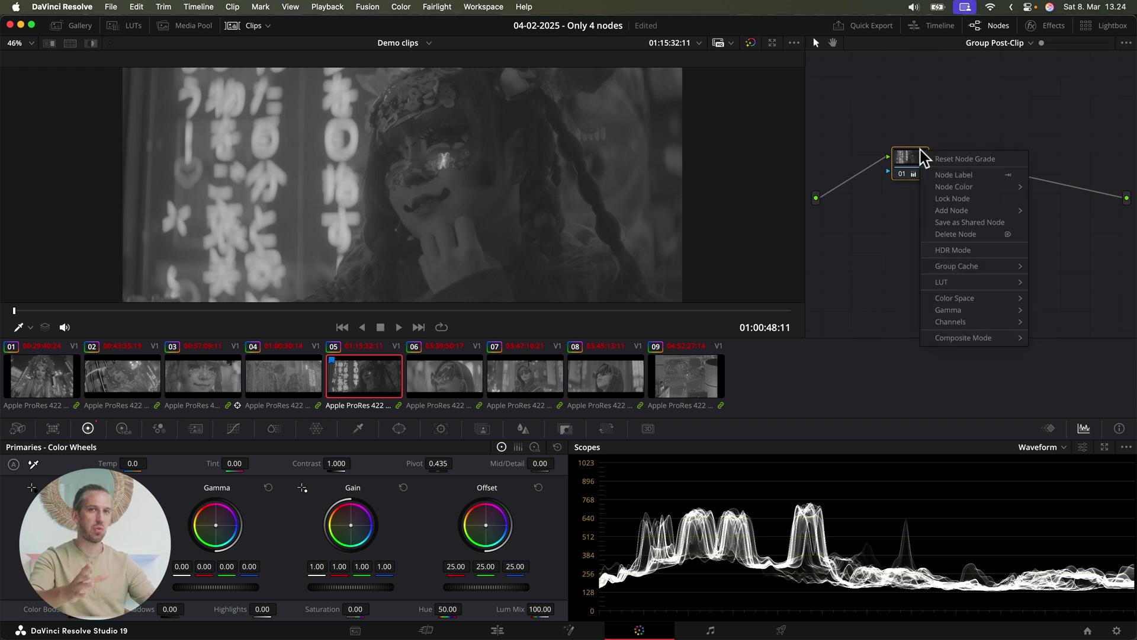
pyautogui.click(927, 159)
pyautogui.click(1007, 44)
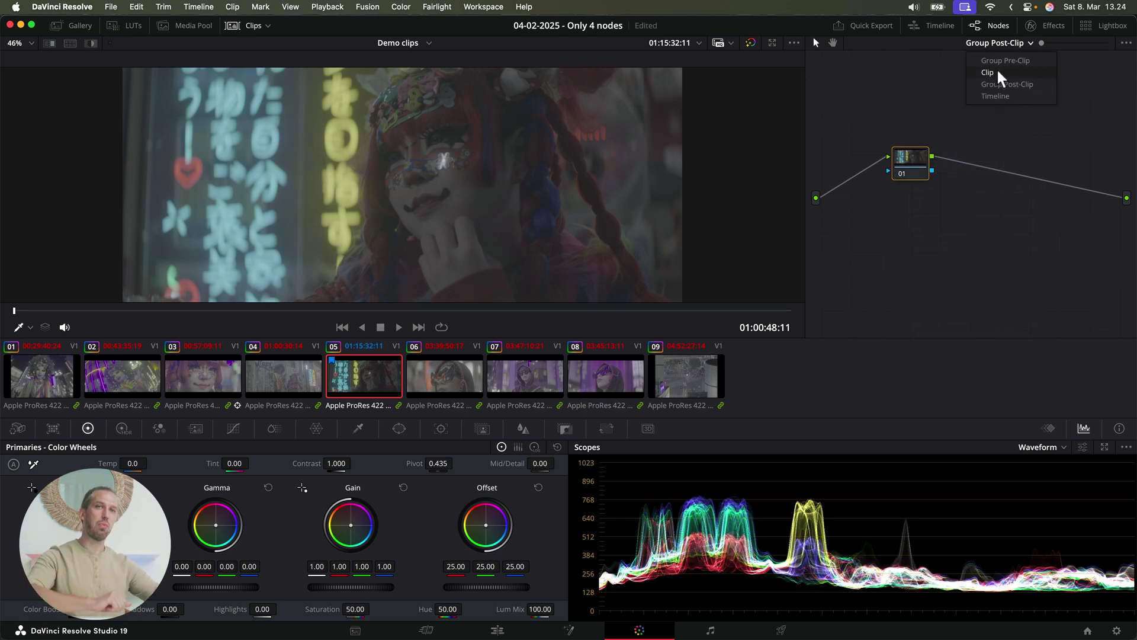
pyautogui.click(996, 73)
pyautogui.write('IDT')
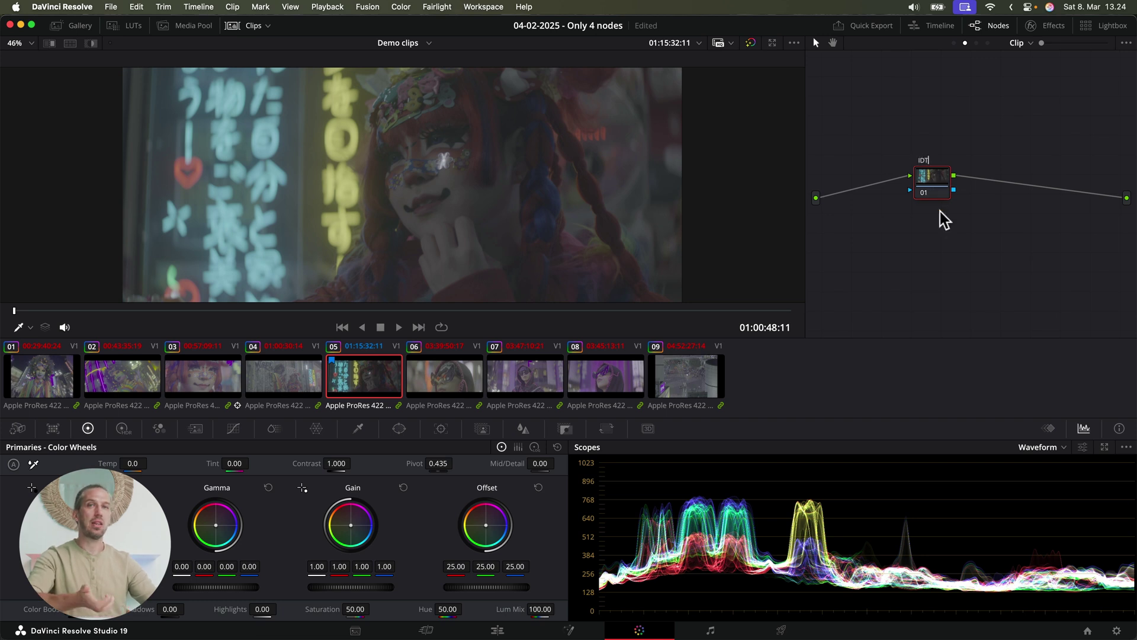
pyautogui.press('Return')
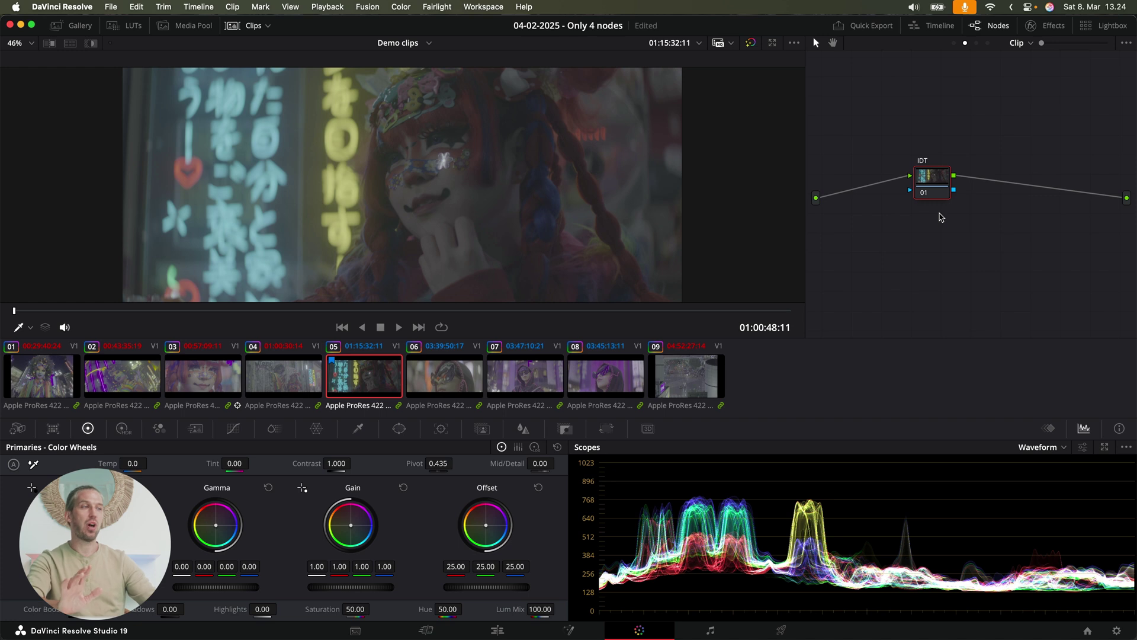
# Apply a Color Space Transform to IDT: ARRI Wide Gamut 3/ARRI LogC3 in, ACES (AP1)/ACEScct out.
pyautogui.click(1048, 26)
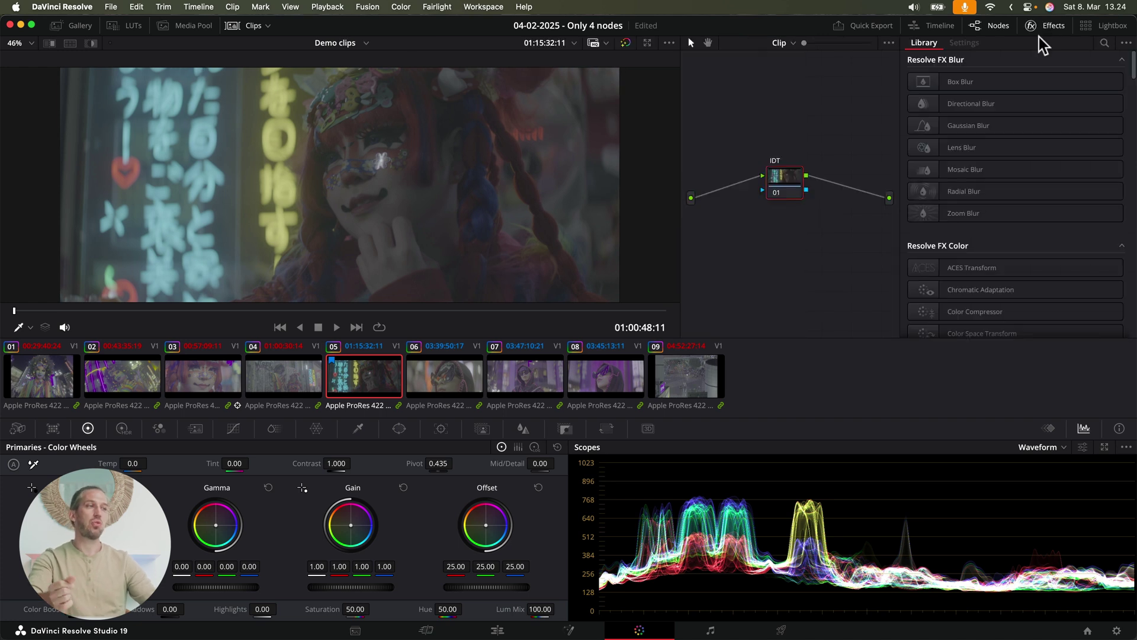
pyautogui.moveTo(953, 289); pyautogui.dragTo(790, 190)
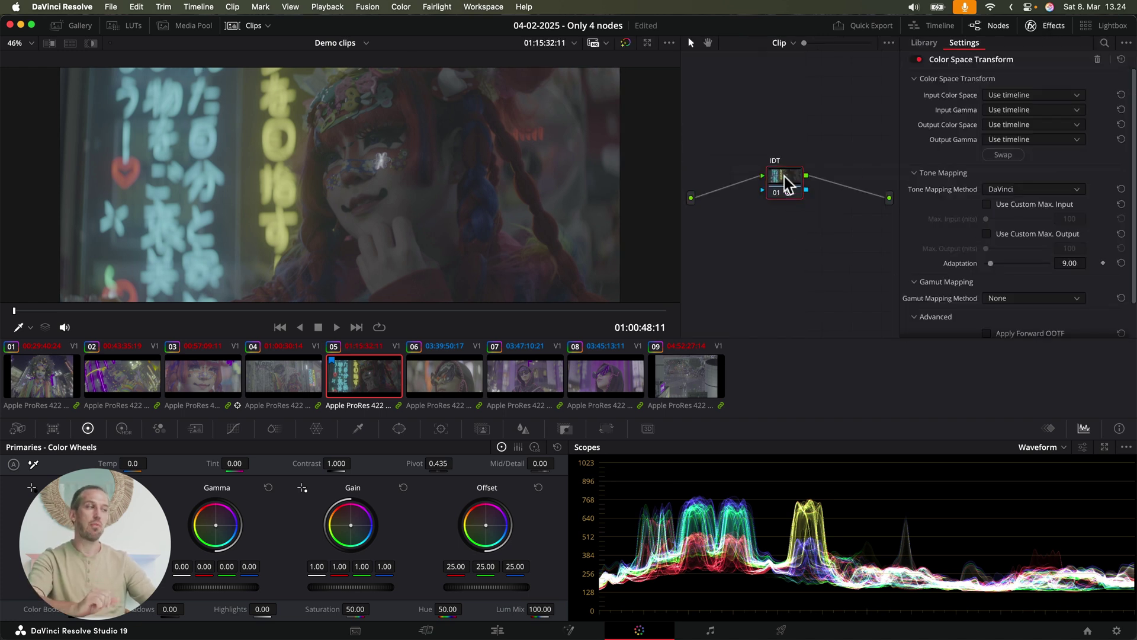
pyautogui.click(1045, 95)
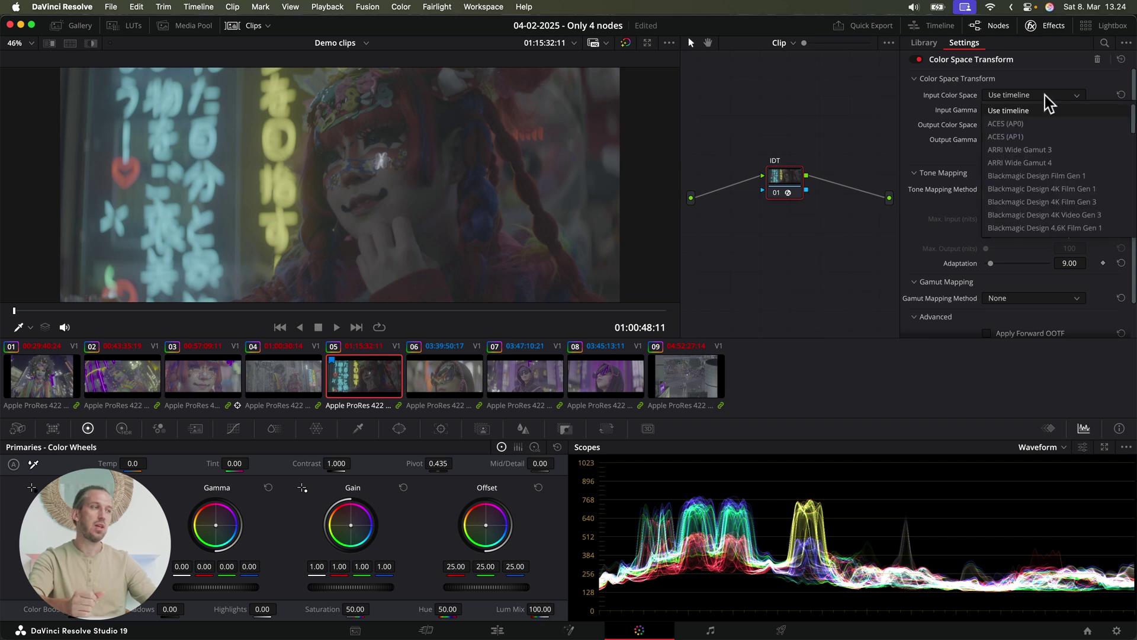
pyautogui.click(1041, 148)
pyautogui.click(1055, 112)
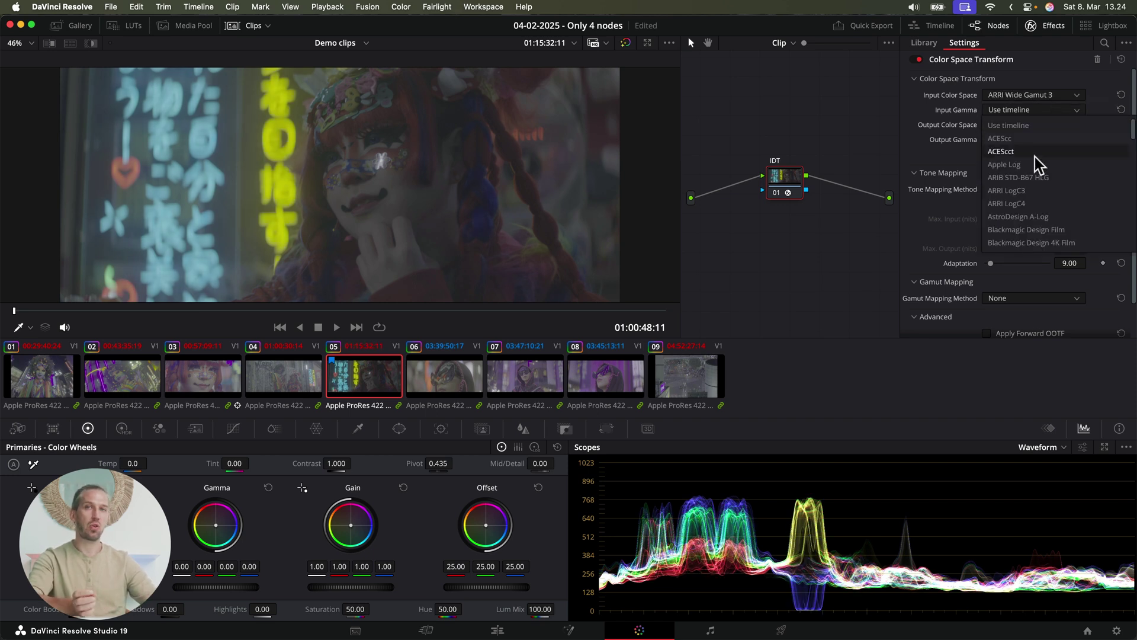
pyautogui.click(1024, 190)
pyautogui.click(1046, 126)
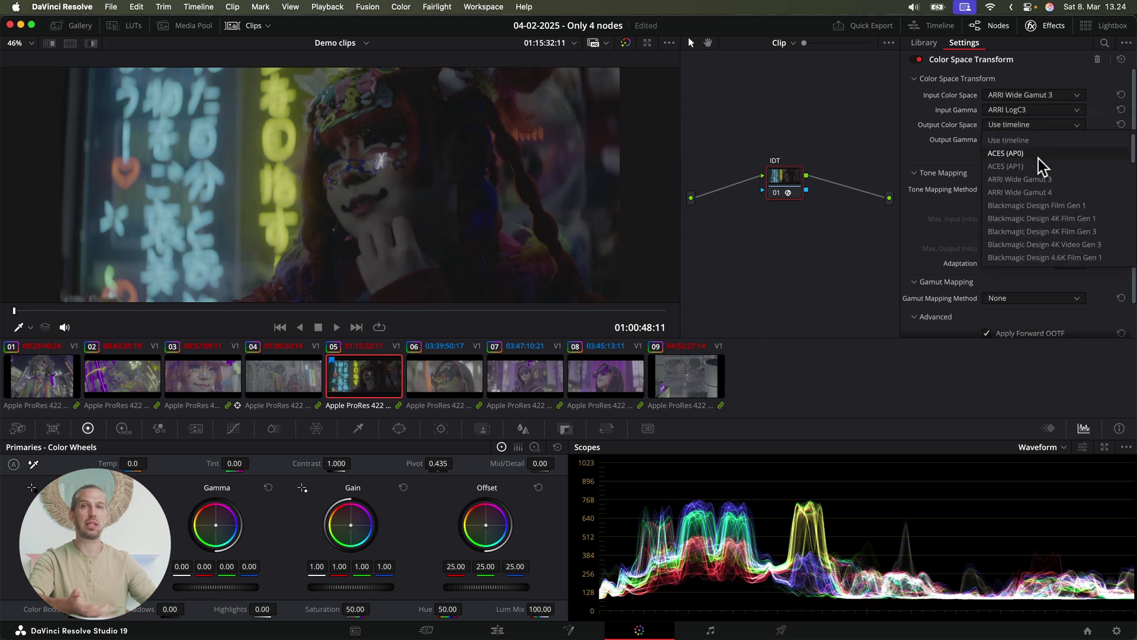
pyautogui.click(1034, 167)
pyautogui.click(1052, 140)
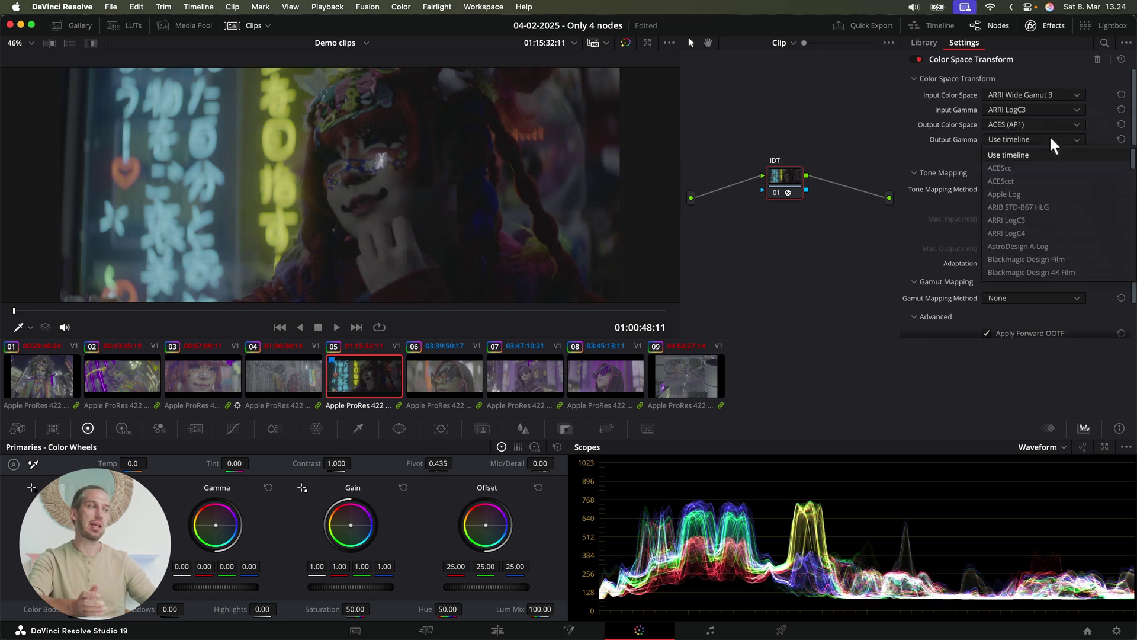
pyautogui.click(1023, 185)
pyautogui.click(1054, 26)
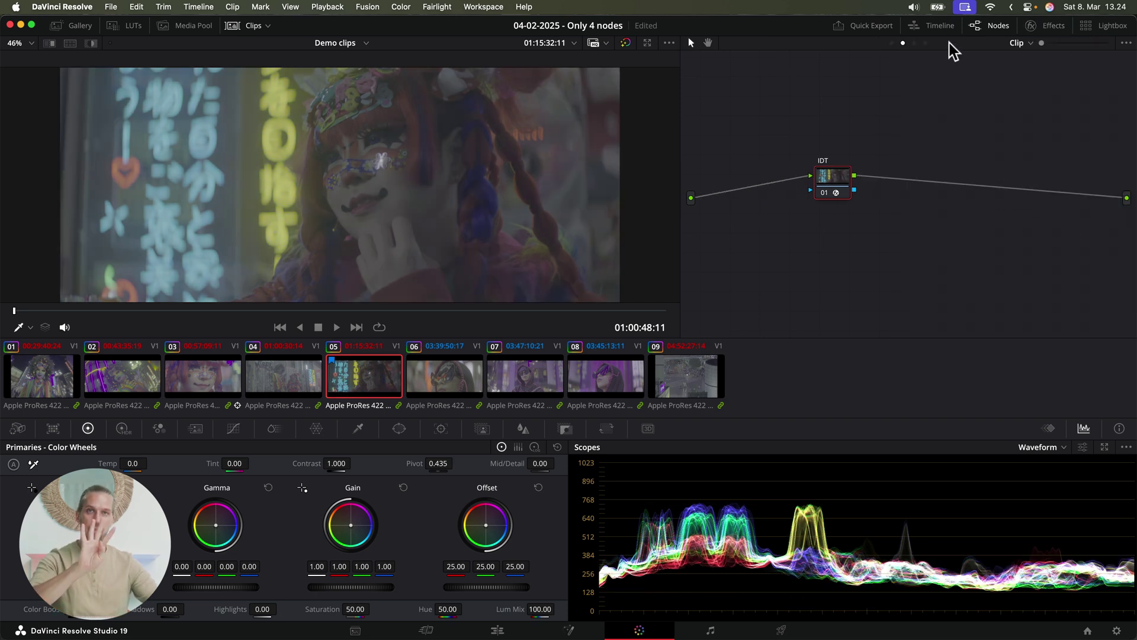
# In Group Post-Clip, align the ODT node and give it a CST with ACES (AP1)/ACEScct input.
pyautogui.click(1017, 43)
pyautogui.click(1036, 84)
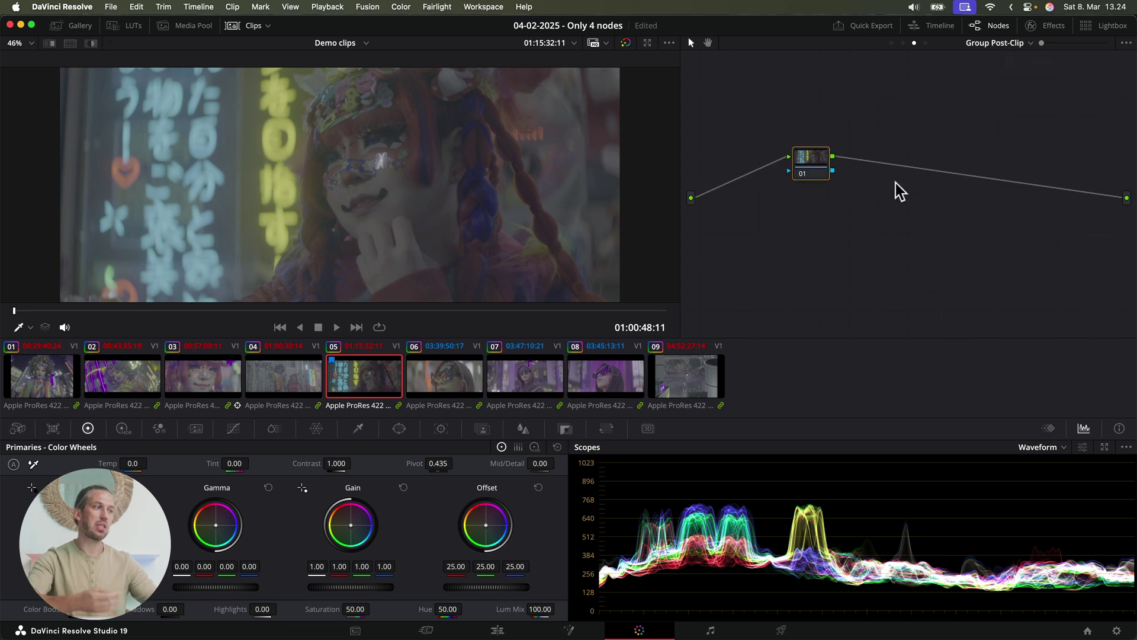
pyautogui.moveTo(832, 181); pyautogui.dragTo(1007, 216)
pyautogui.click(1053, 25)
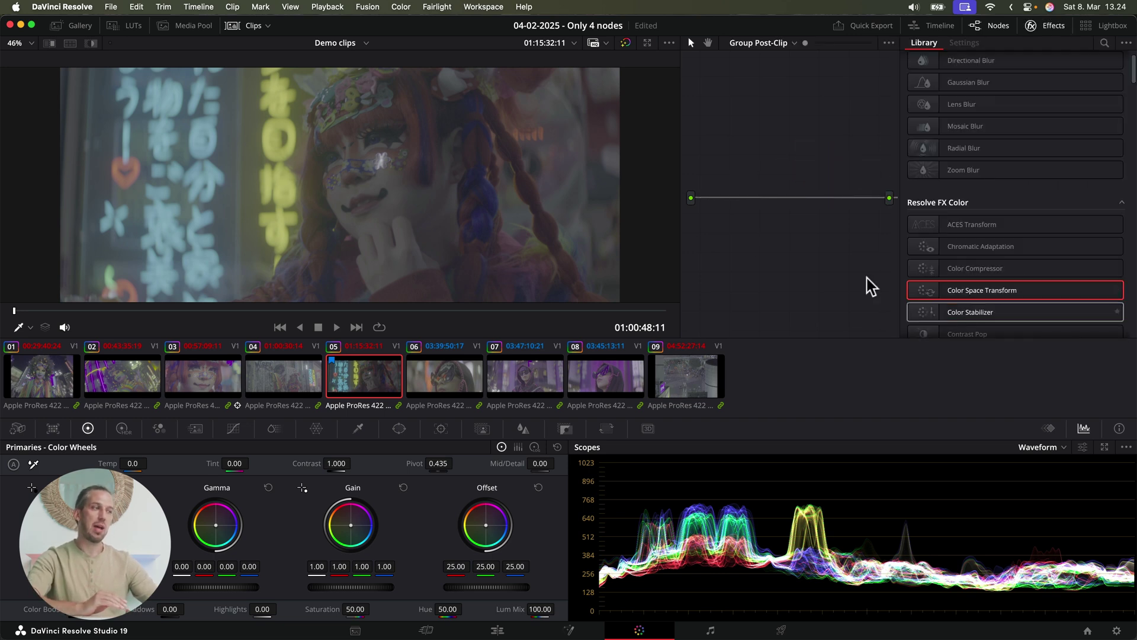
pyautogui.moveTo(1028, 299); pyautogui.dragTo(884, 201)
pyautogui.click(1036, 96)
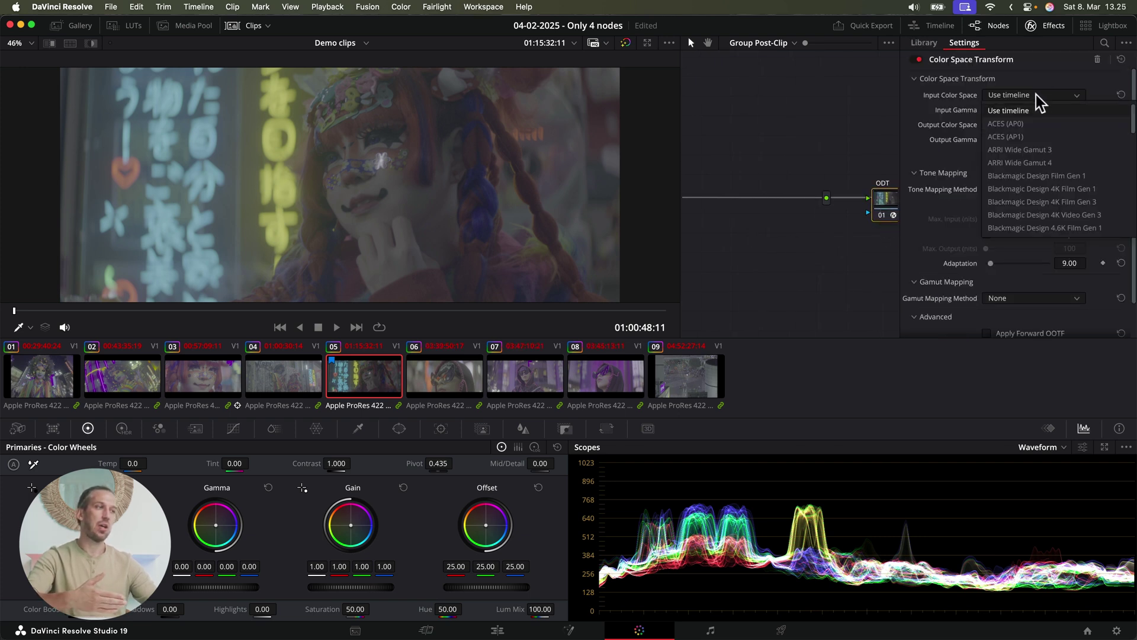
pyautogui.click(1038, 145)
pyautogui.click(1039, 111)
pyautogui.click(1031, 151)
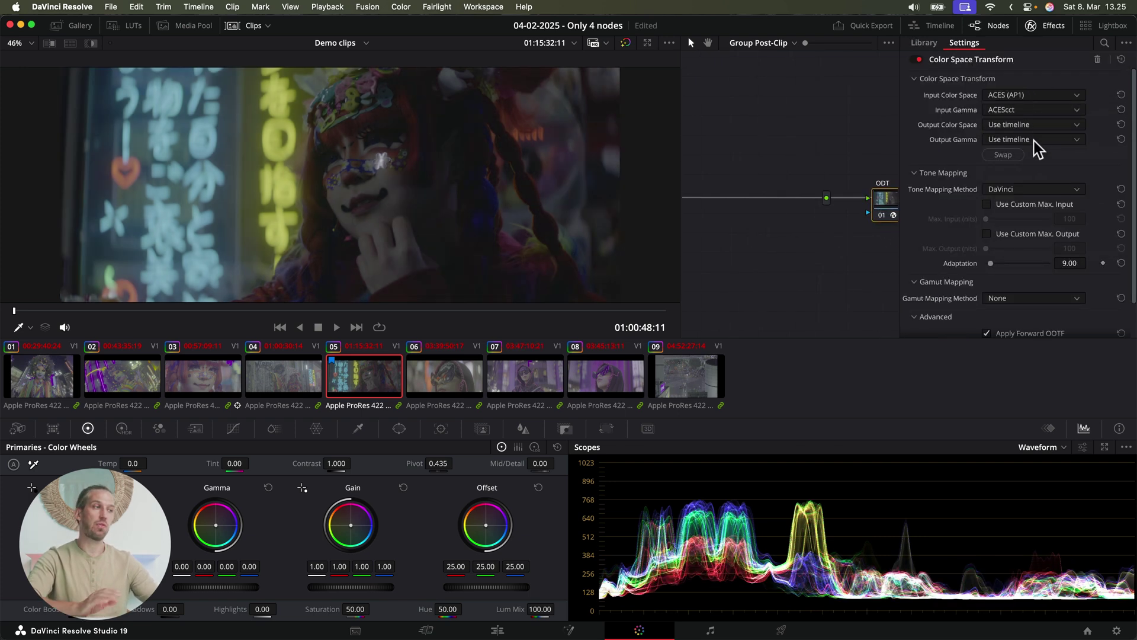
# Set the ODT transform's output to Rec.709 colour space with Rec.709-A gamma.
pyautogui.click(1036, 125)
pyautogui.scroll(-10, 1037, 178)
pyautogui.scroll(10, 1037, 177)
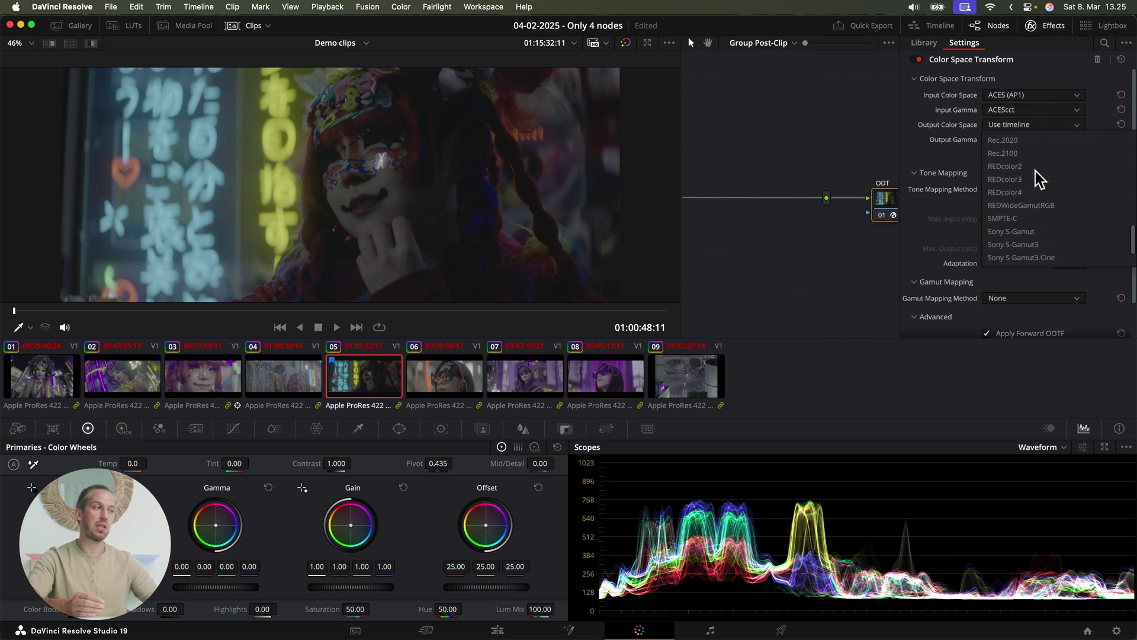
pyautogui.click(1031, 153)
pyautogui.click(1033, 140)
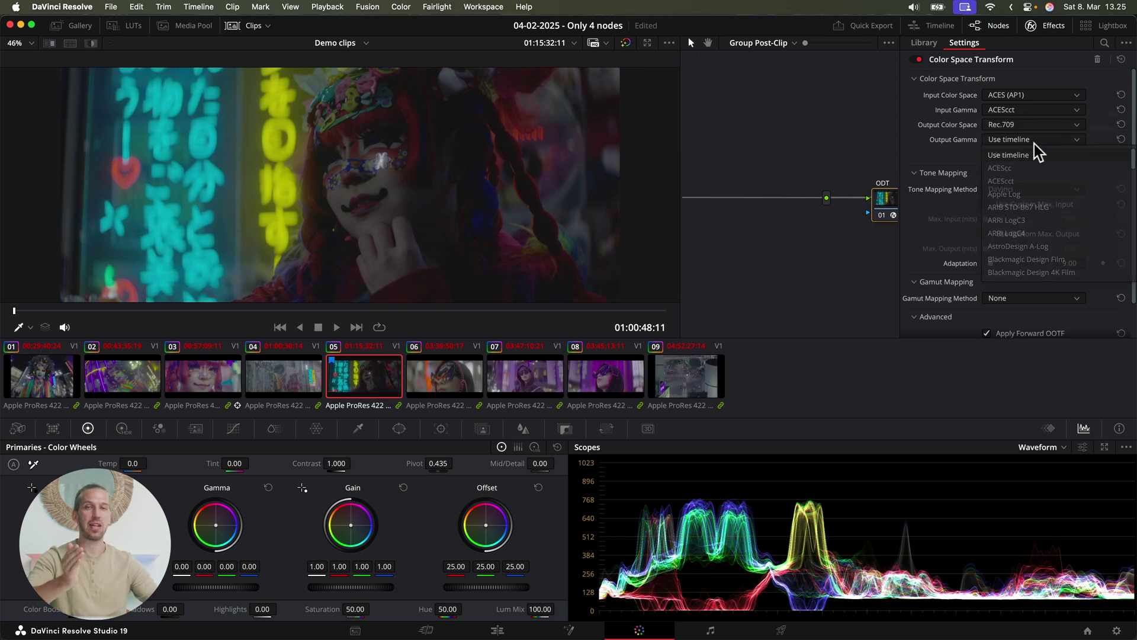
pyautogui.scroll(5, 1036, 201)
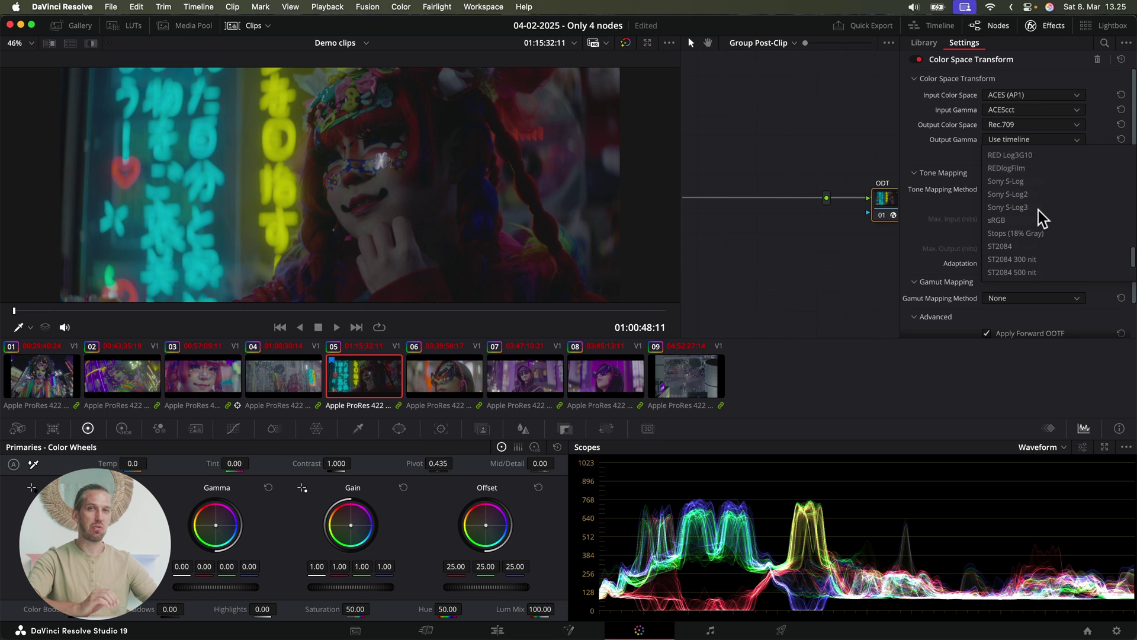
pyautogui.click(1022, 176)
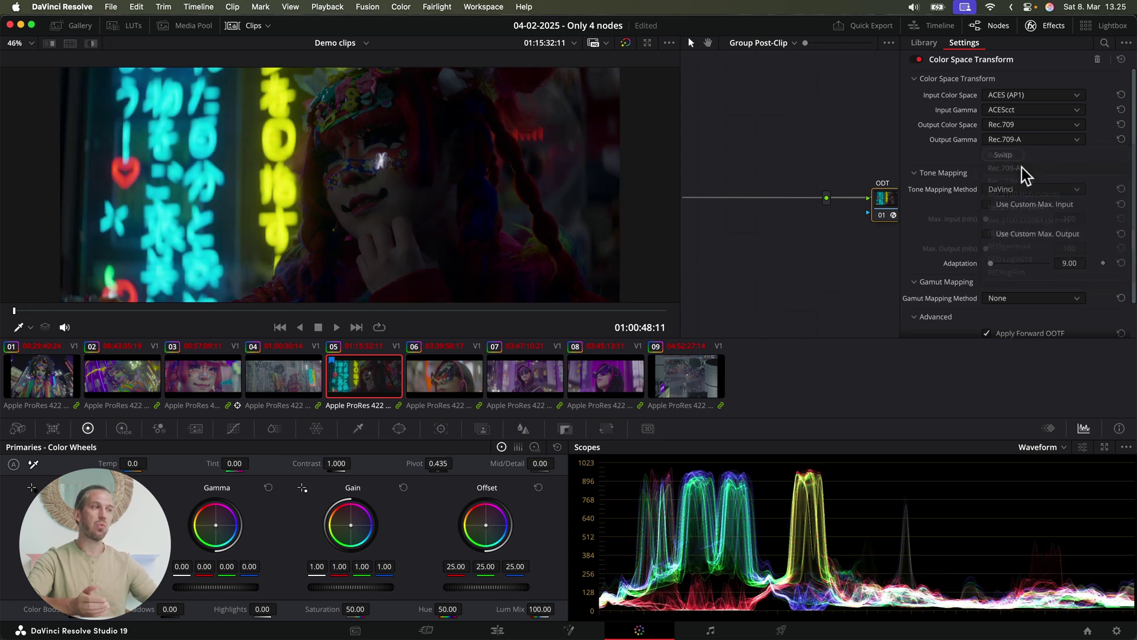
pyautogui.click(1045, 25)
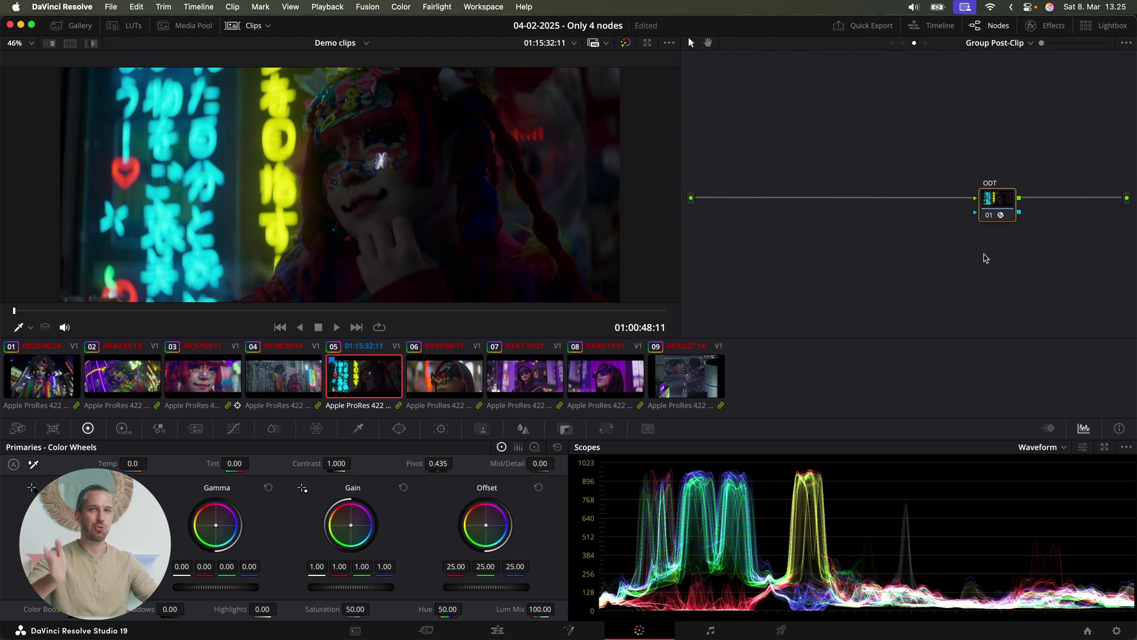
# Return to the Clip node graph and add a serial node after IDT with Alt+S.
pyautogui.click(992, 44)
pyautogui.click(990, 80)
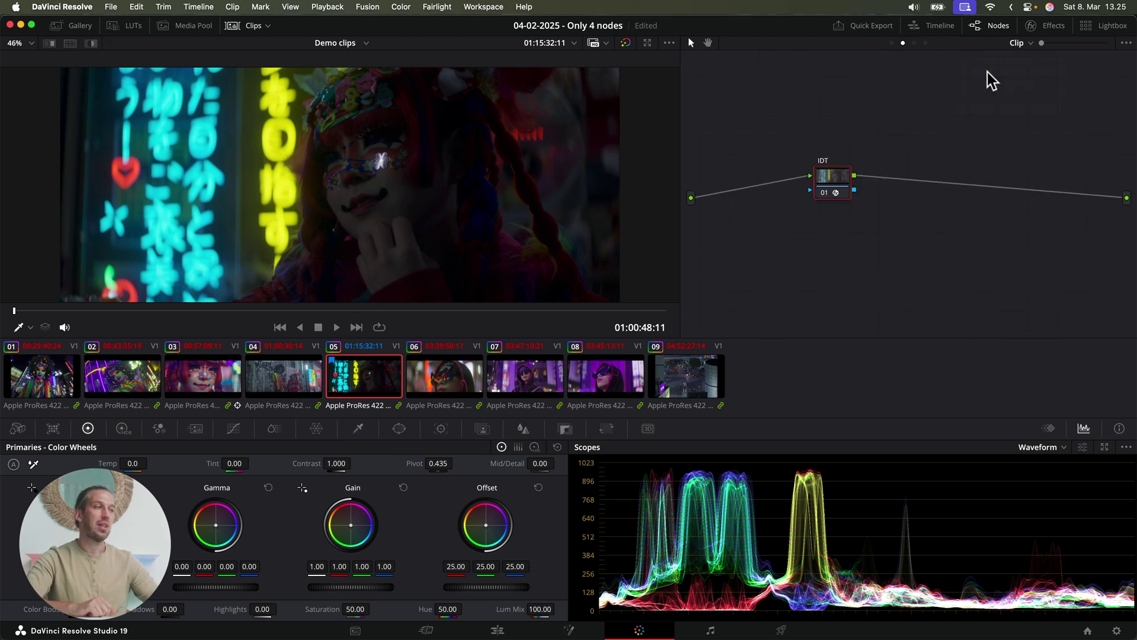
pyautogui.hotkey('alt', 's')
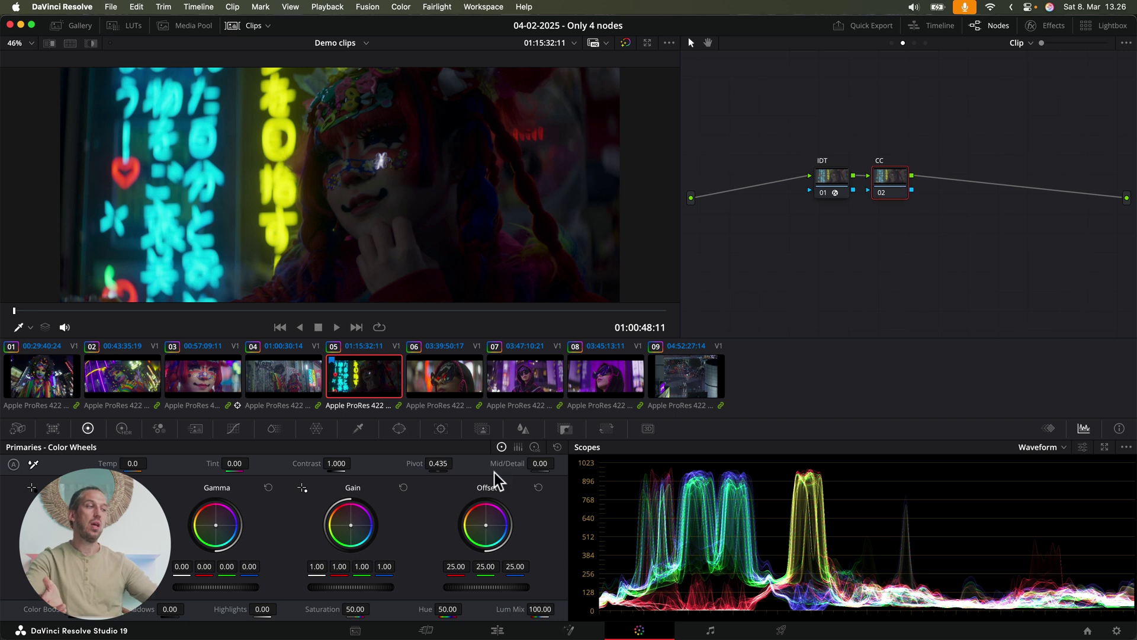
# Show the HDR wheels and review the Color Management timeline colour space without saving.
pyautogui.click(122, 428)
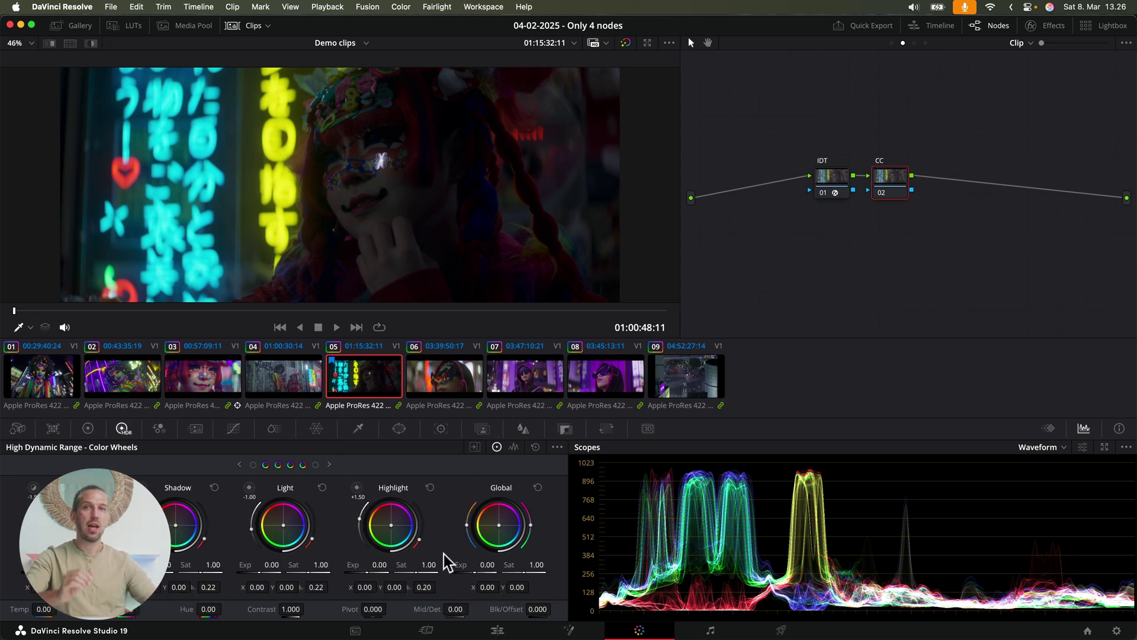
pyautogui.click(1116, 630)
pyautogui.click(332, 151)
pyautogui.click(584, 197)
pyautogui.click(539, 238)
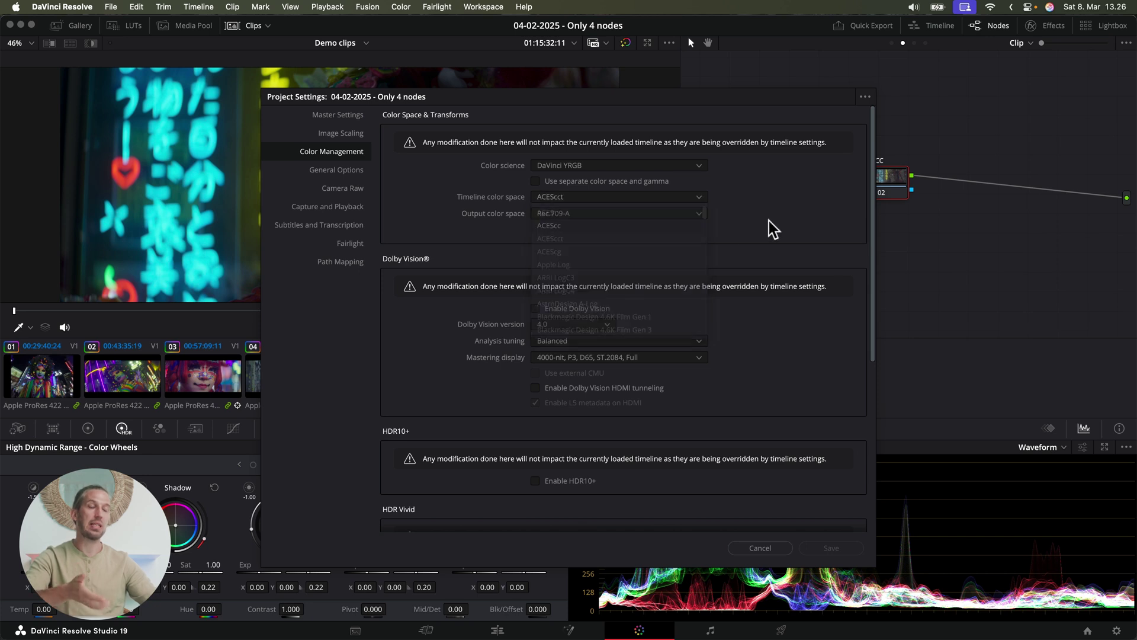
pyautogui.click(760, 547)
# Inspect the IDT's Color Space Transform settings, then select the CC node.
pyautogui.click(1046, 25)
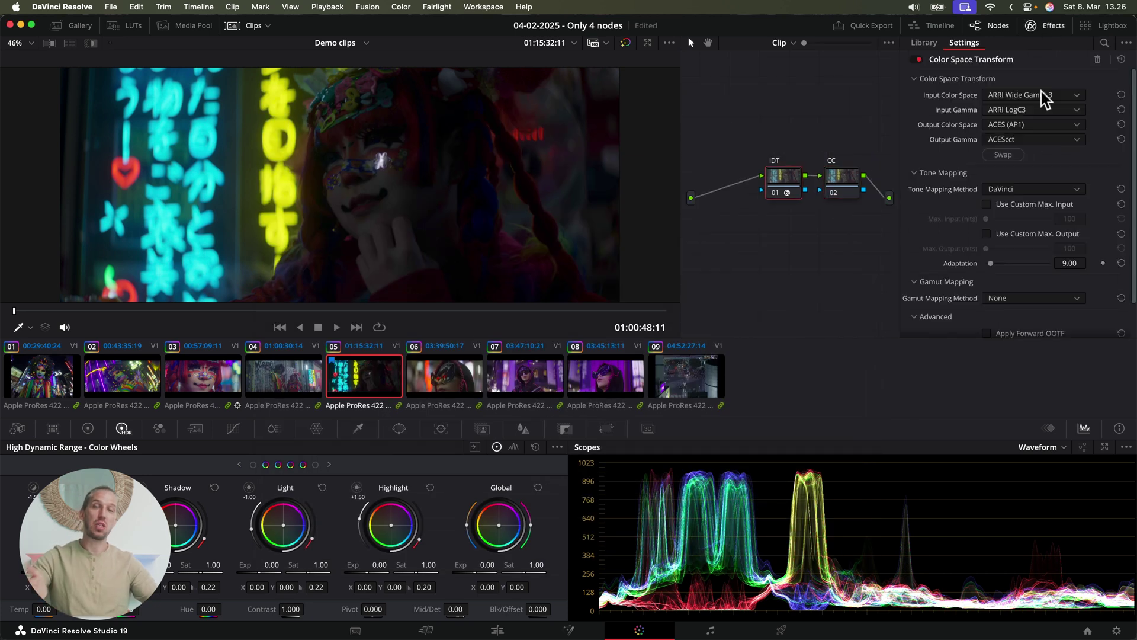
pyautogui.click(1049, 26)
pyautogui.click(890, 177)
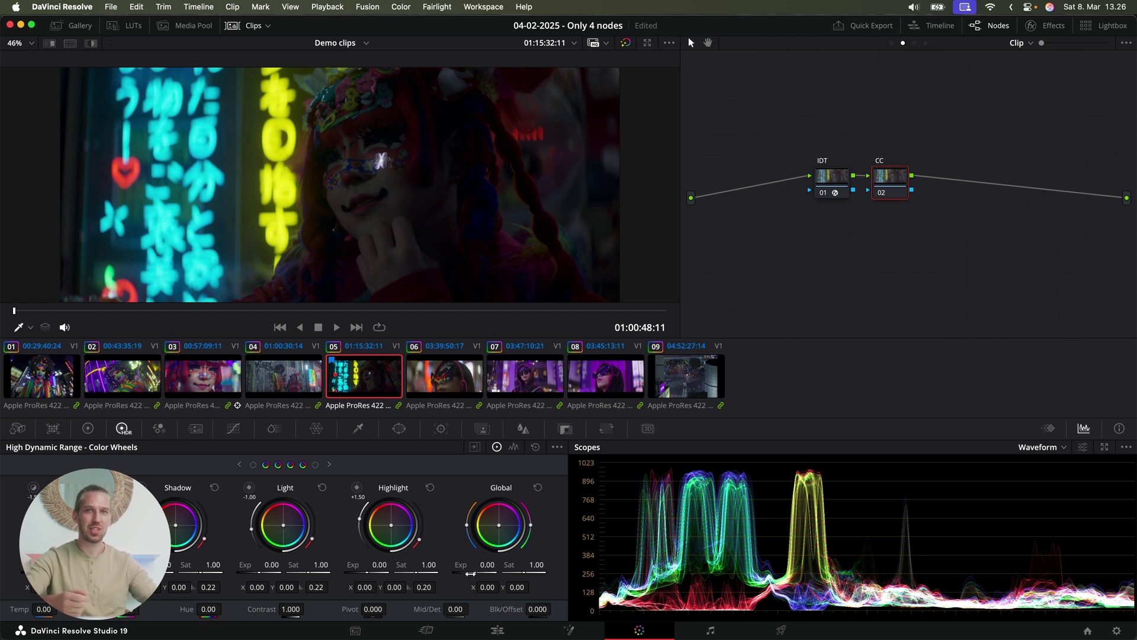
# Raise Global exposure to 1.88 and compare against clip 06 by toggling the CC node.
pyautogui.moveTo(470, 573); pyautogui.dragTo(524, 573)
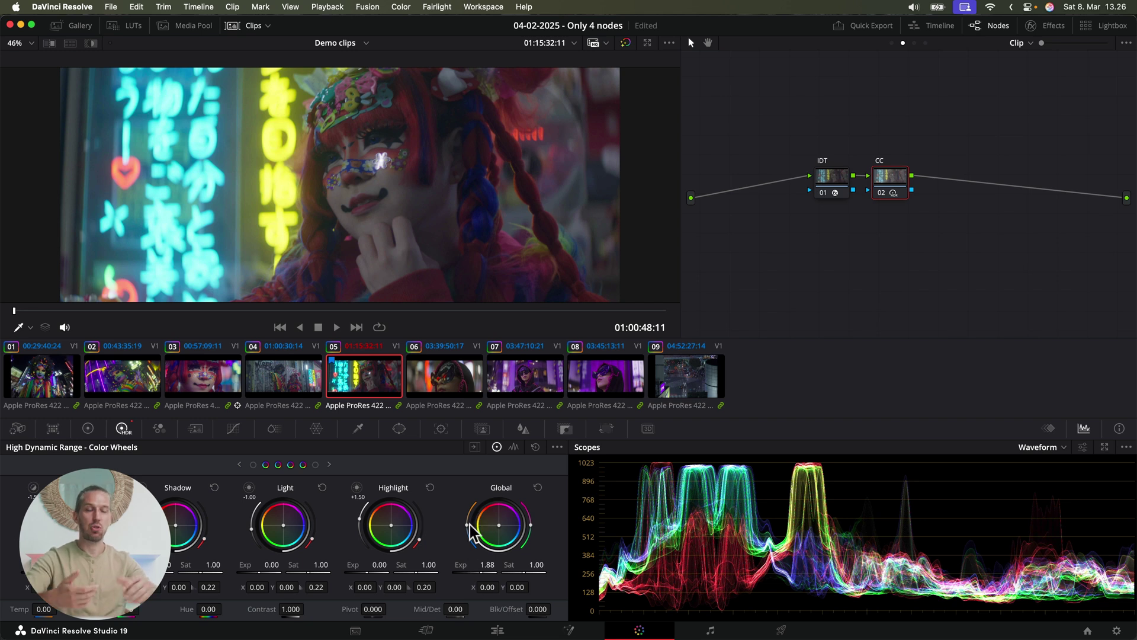
pyautogui.click(439, 379)
pyautogui.press('super+d')
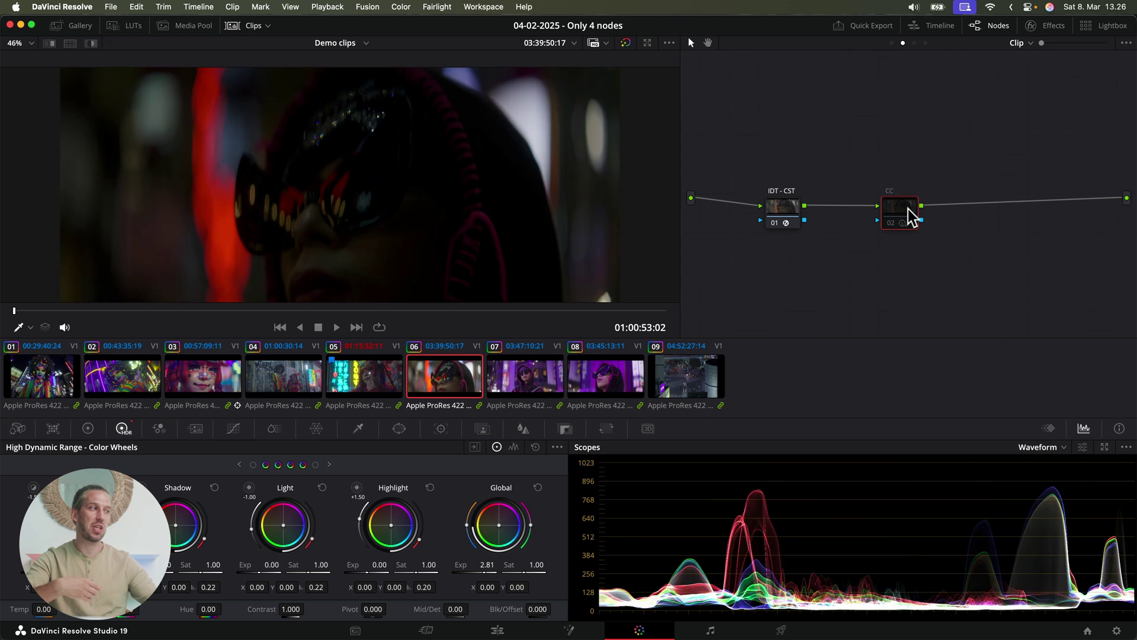
pyautogui.press('super+d')
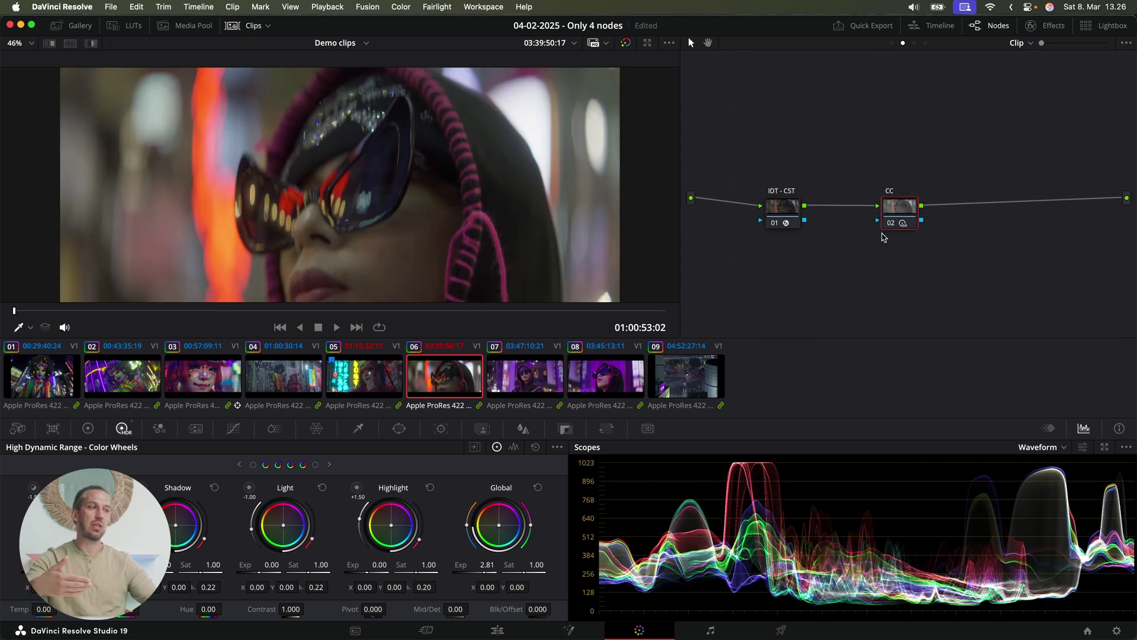
pyautogui.click(371, 386)
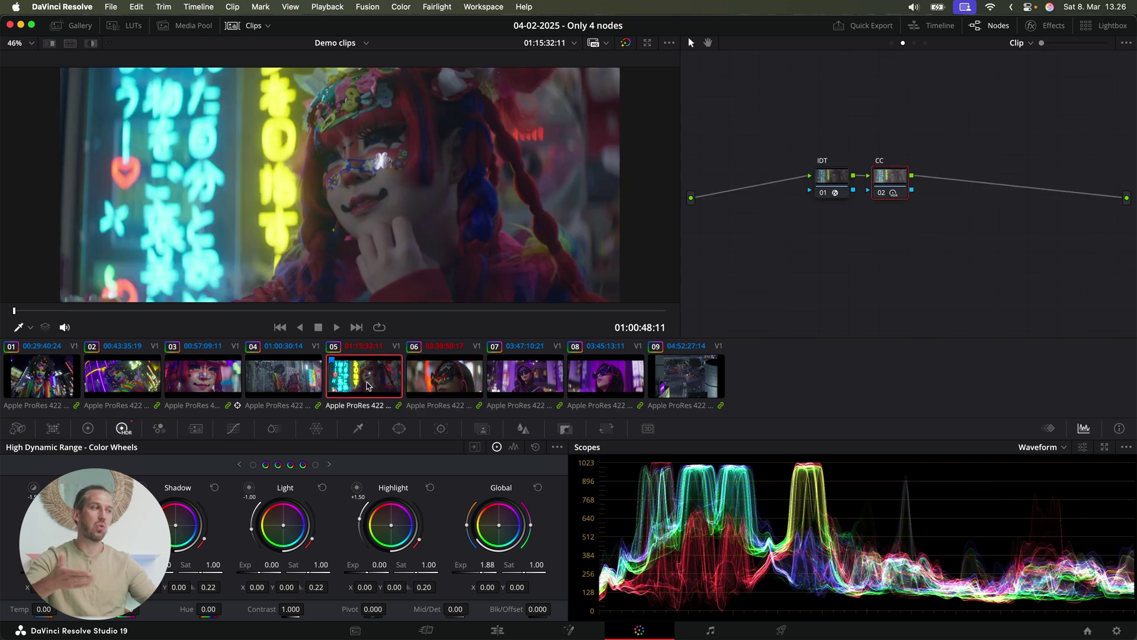
# Warm clip 05 with higher Temp, reset Primaries contrast to 1.000, and show Group Post-Clip.
pyautogui.moveTo(467, 523); pyautogui.dragTo(530, 525)
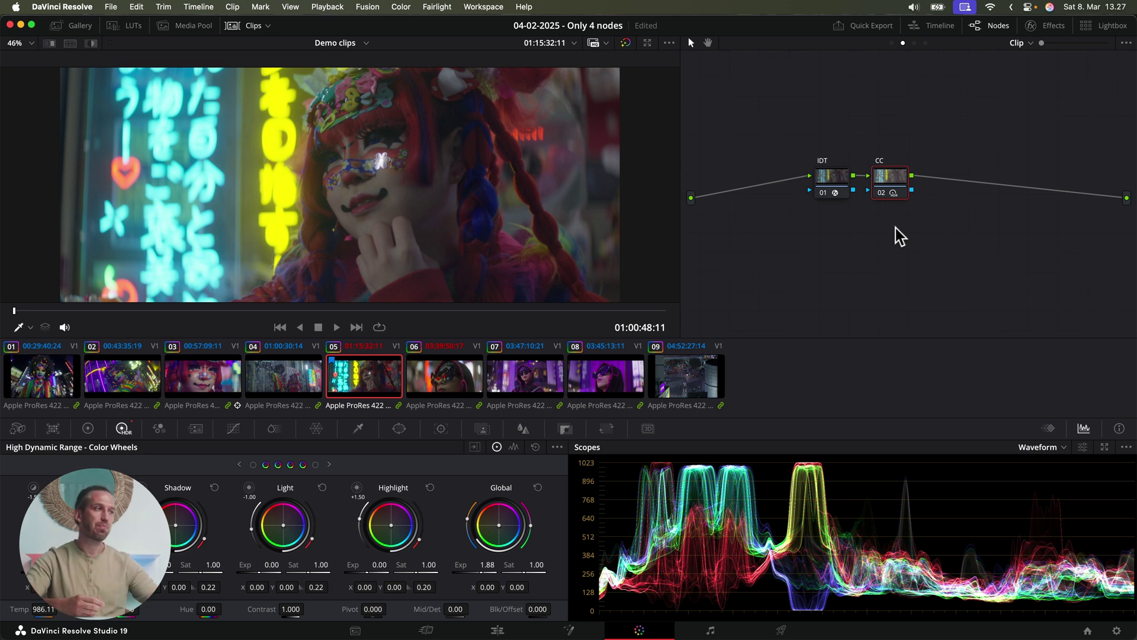
pyautogui.click(87, 428)
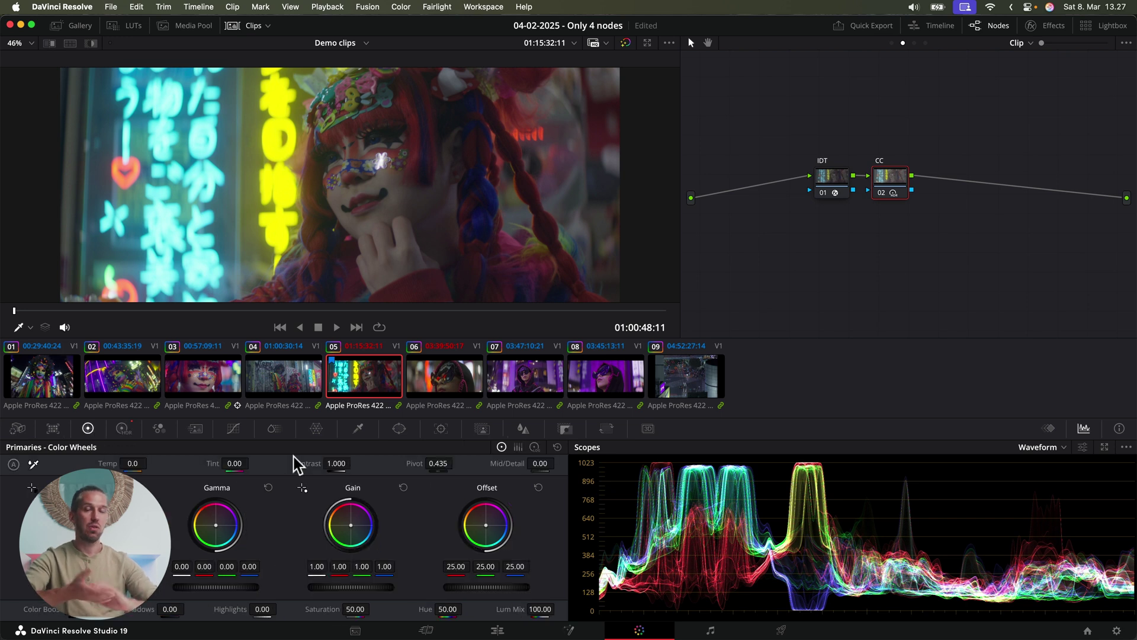
pyautogui.moveTo(354, 462); pyautogui.dragTo(329, 464)
pyautogui.doubleClick(339, 463)
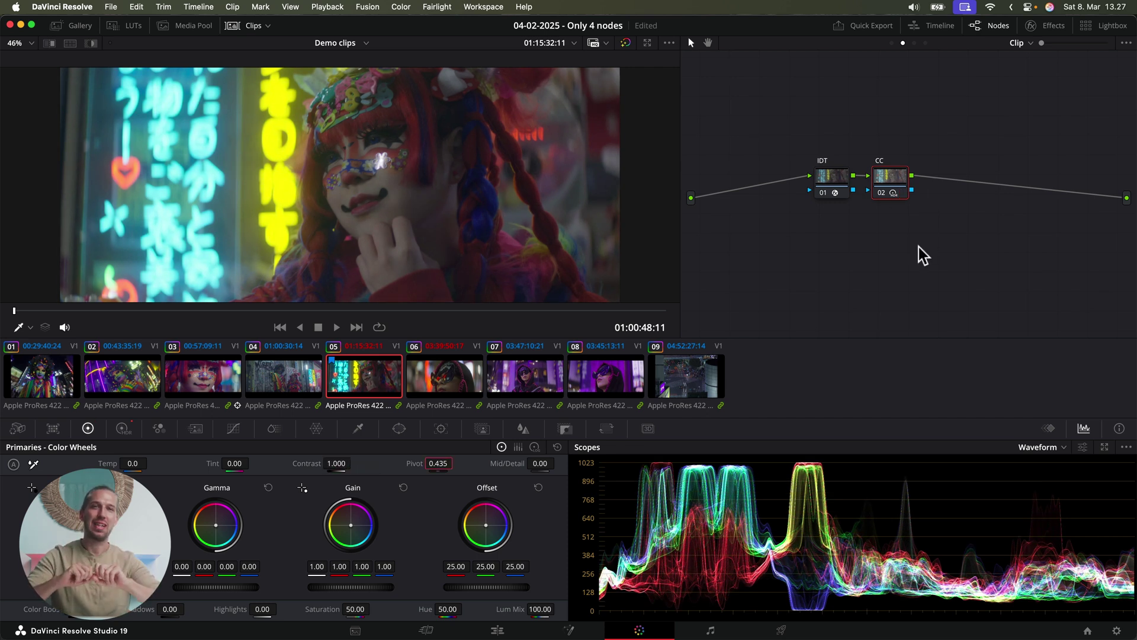
pyautogui.click(914, 43)
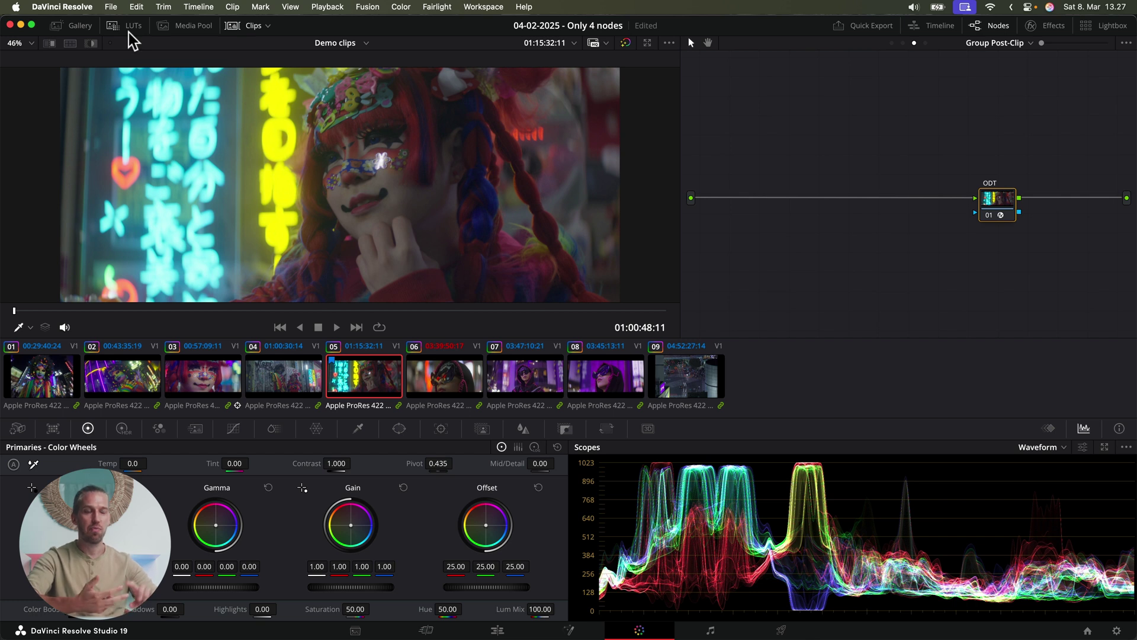
# Drag the LMT - Vision 3 - 500T + gallery still into the Group Post-Clip graph before the ODT.
pyautogui.click(73, 25)
pyautogui.scroll(-5, 141, 219)
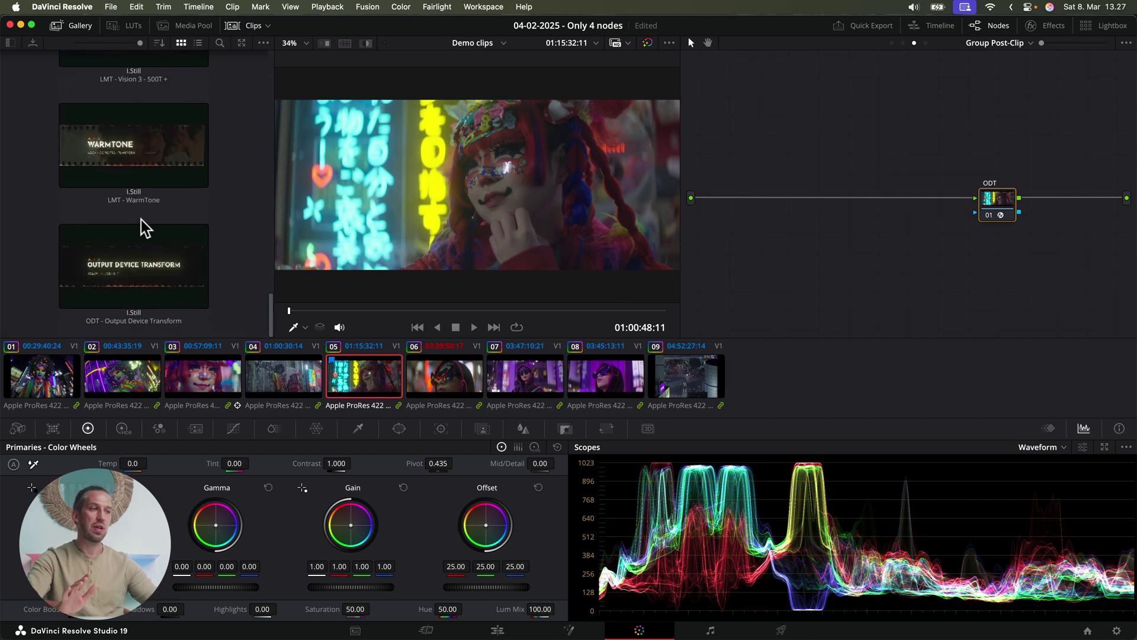
pyautogui.scroll(3, 141, 219)
pyautogui.moveTo(135, 248); pyautogui.dragTo(944, 140)
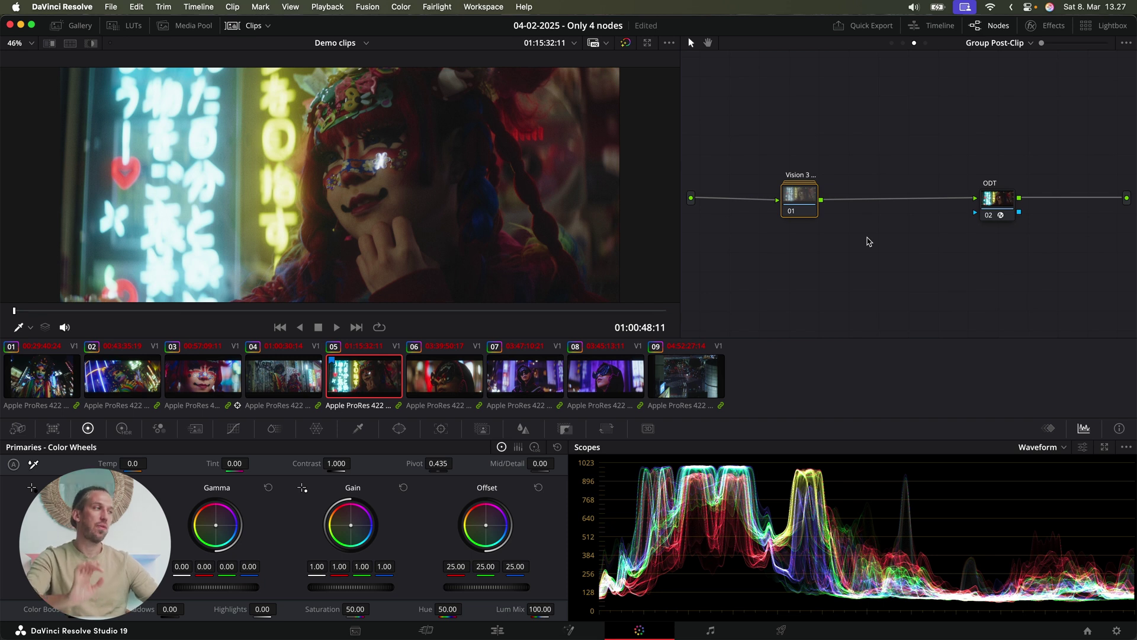
# Add a serial node named Relight with a circular window tracked over the face.
pyautogui.click(903, 43)
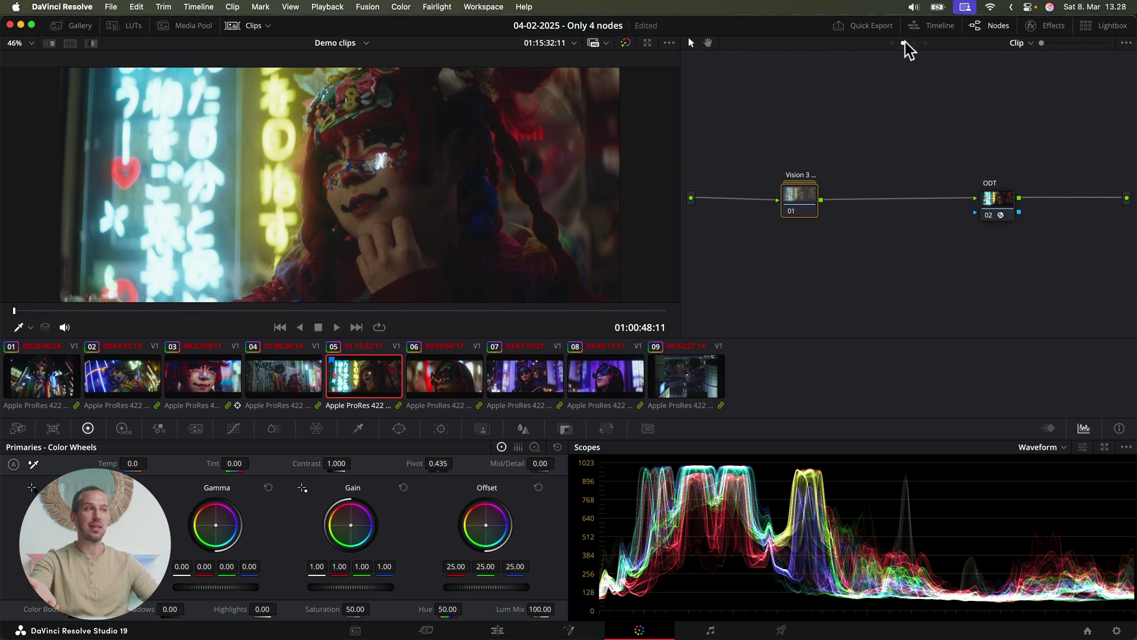
pyautogui.hotkey('alt', 's')
pyautogui.write('Relight')
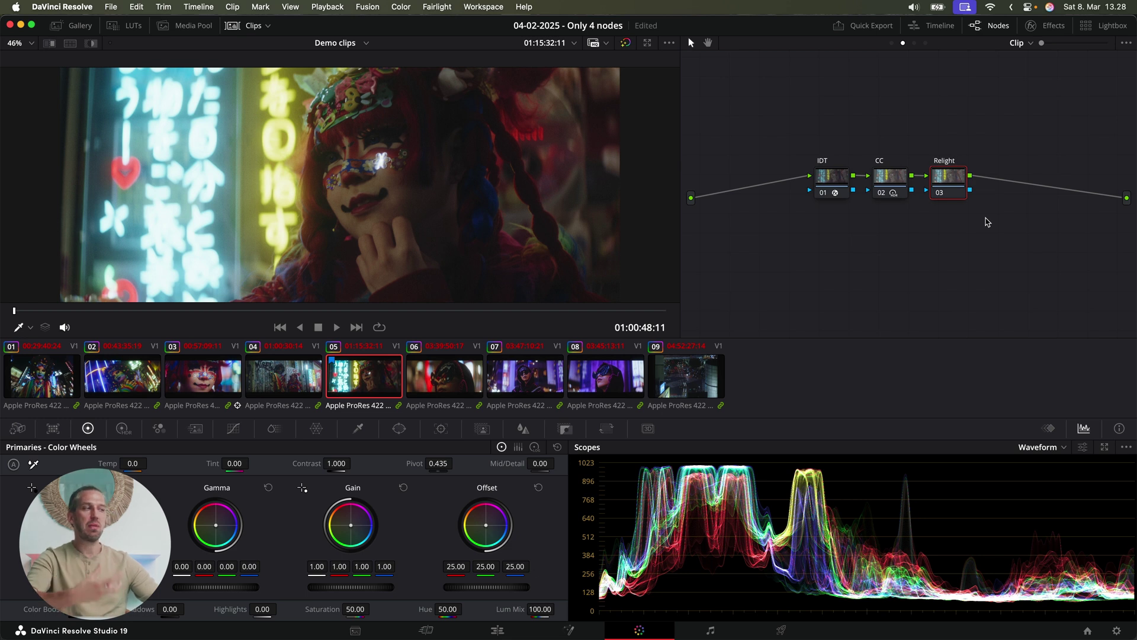
pyautogui.click(399, 428)
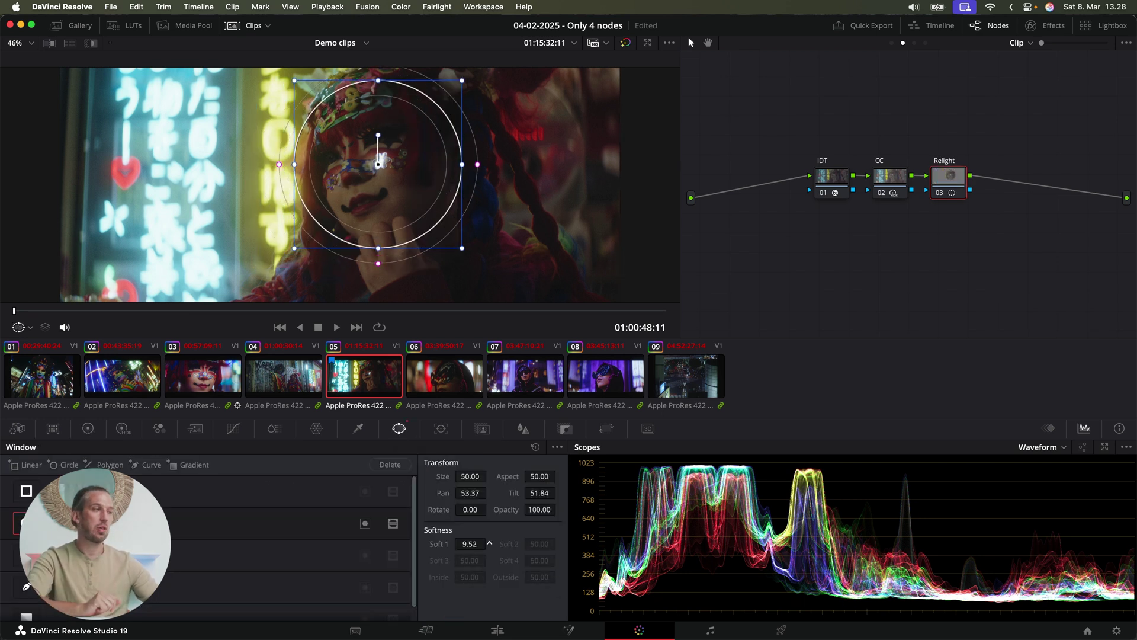
pyautogui.click(440, 428)
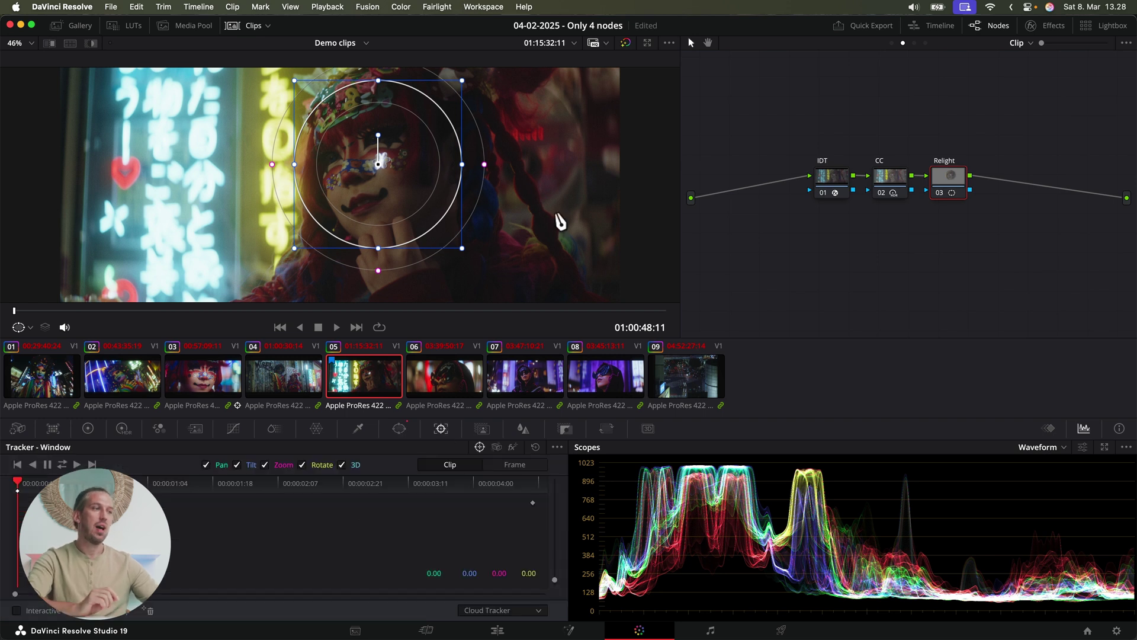
pyautogui.click(626, 44)
pyautogui.click(76, 464)
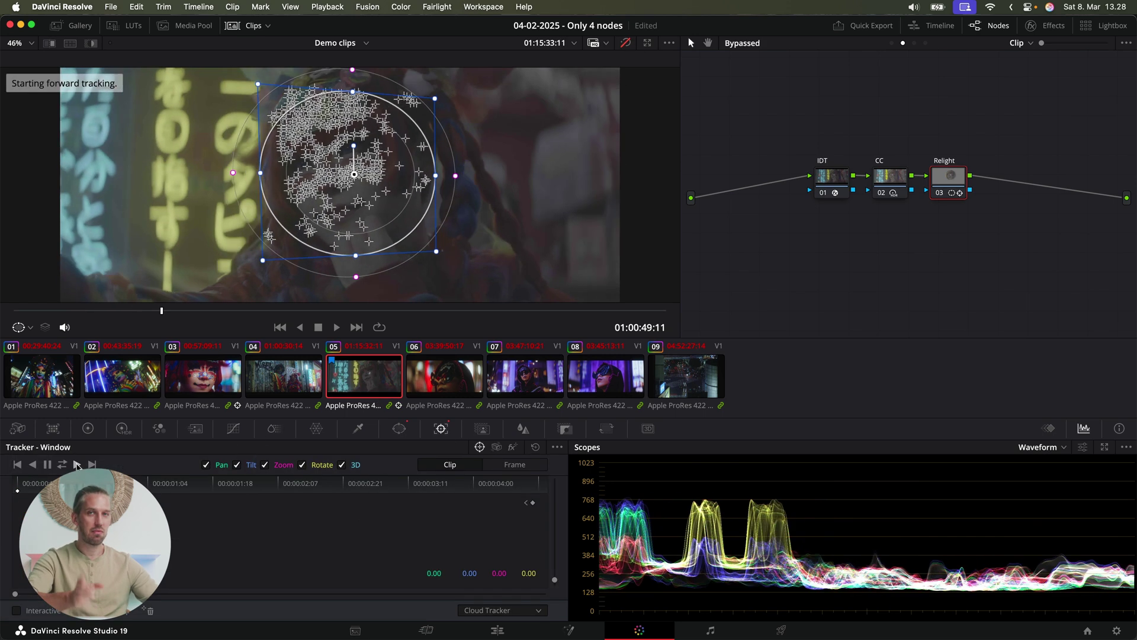
pyautogui.click(398, 428)
pyautogui.click(625, 44)
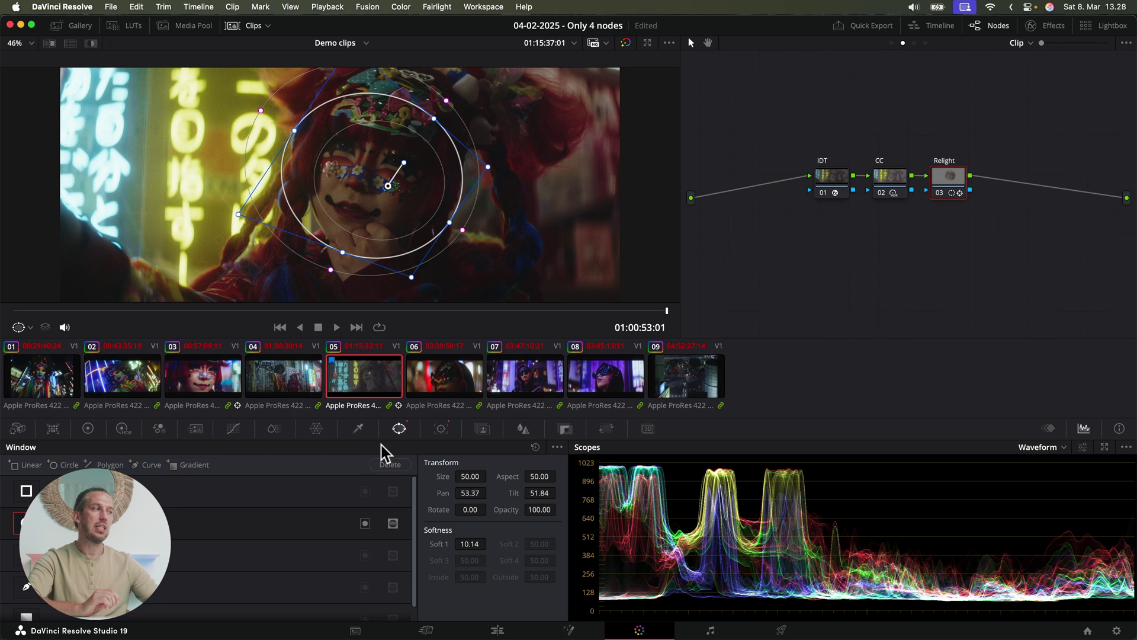
# Qualify Relight's highlights by luminance, soften with denoise 94.6, and set Global exposure 1.00.
pyautogui.click(357, 428)
pyautogui.click(91, 43)
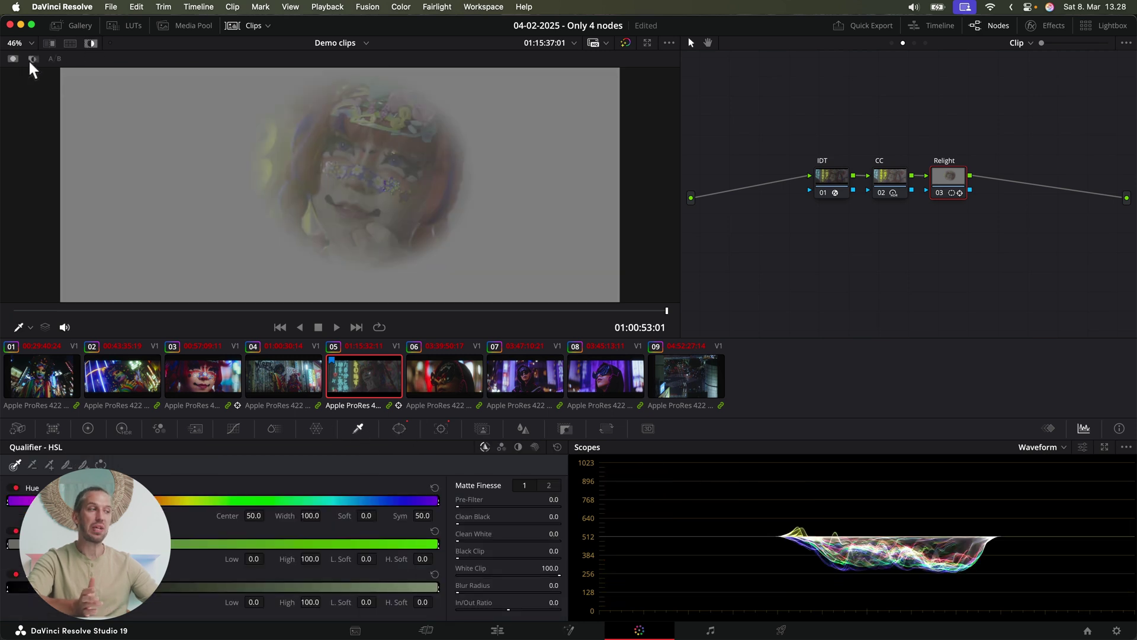
pyautogui.click(33, 58)
pyautogui.moveTo(8, 587); pyautogui.dragTo(278, 598)
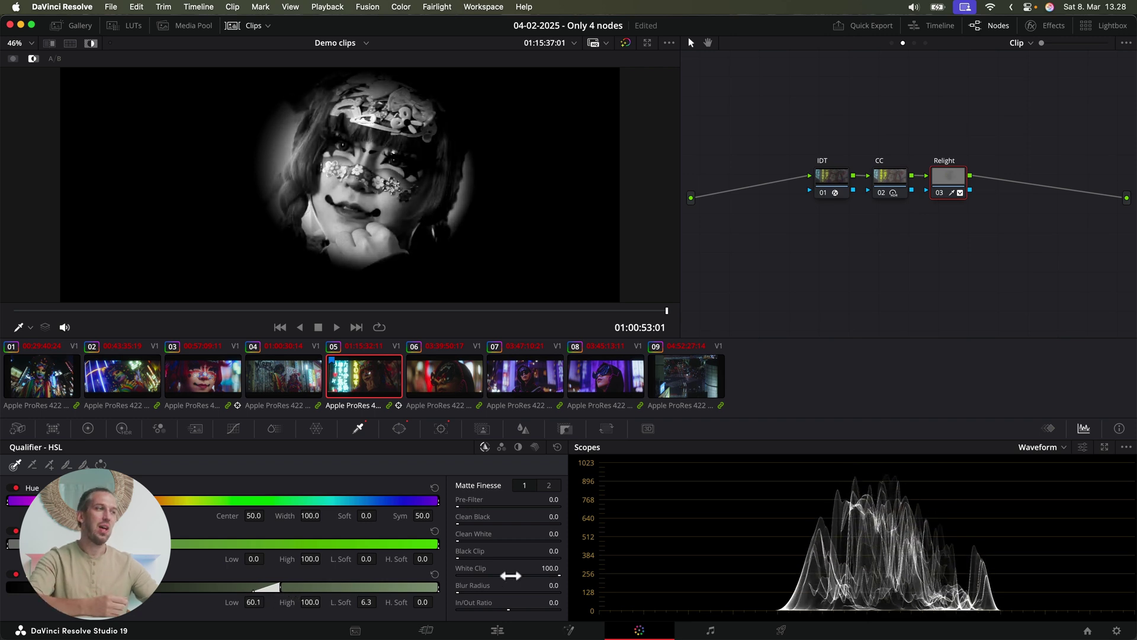
pyautogui.click(548, 485)
pyautogui.moveTo(509, 540); pyautogui.dragTo(553, 540)
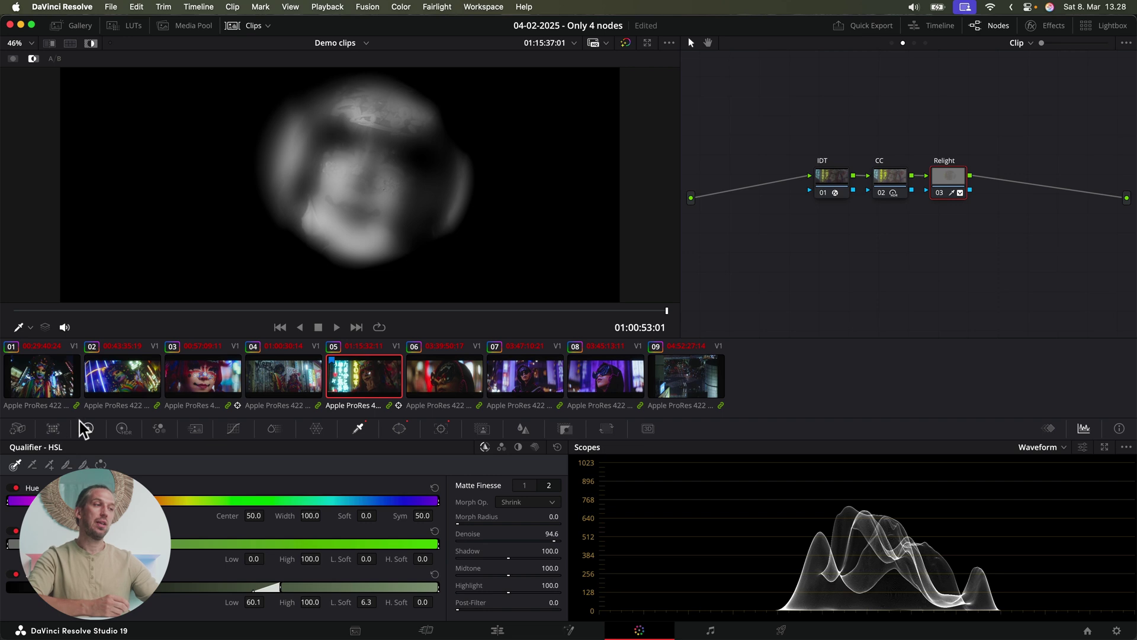
pyautogui.hotkey('shift', 'h')
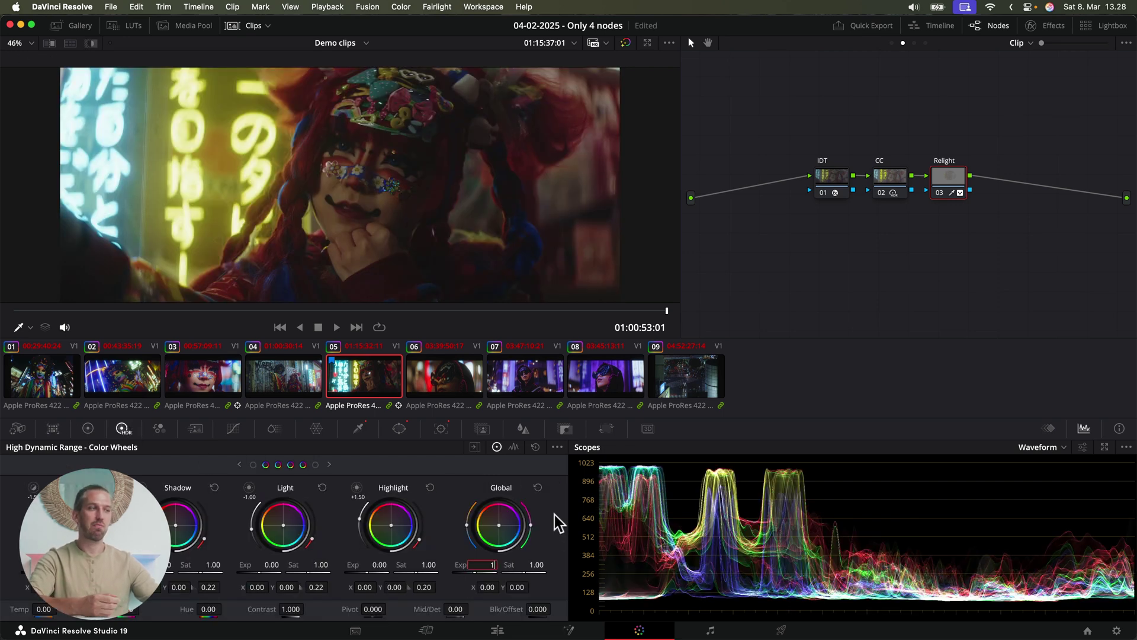
pyautogui.write('1')
pyautogui.press('Return')
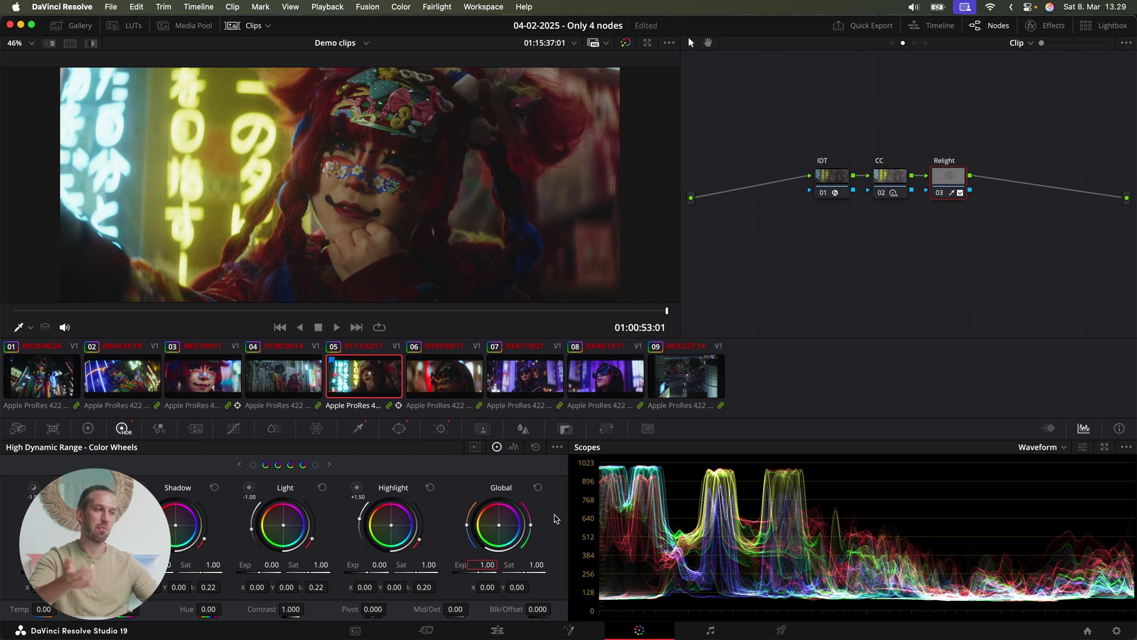
# Insert a new LTM node after IDT and position it on the IDT–CC line.
pyautogui.click(890, 177)
pyautogui.hotkey('shift', 's')
pyautogui.moveTo(971, 186); pyautogui.dragTo(897, 180)
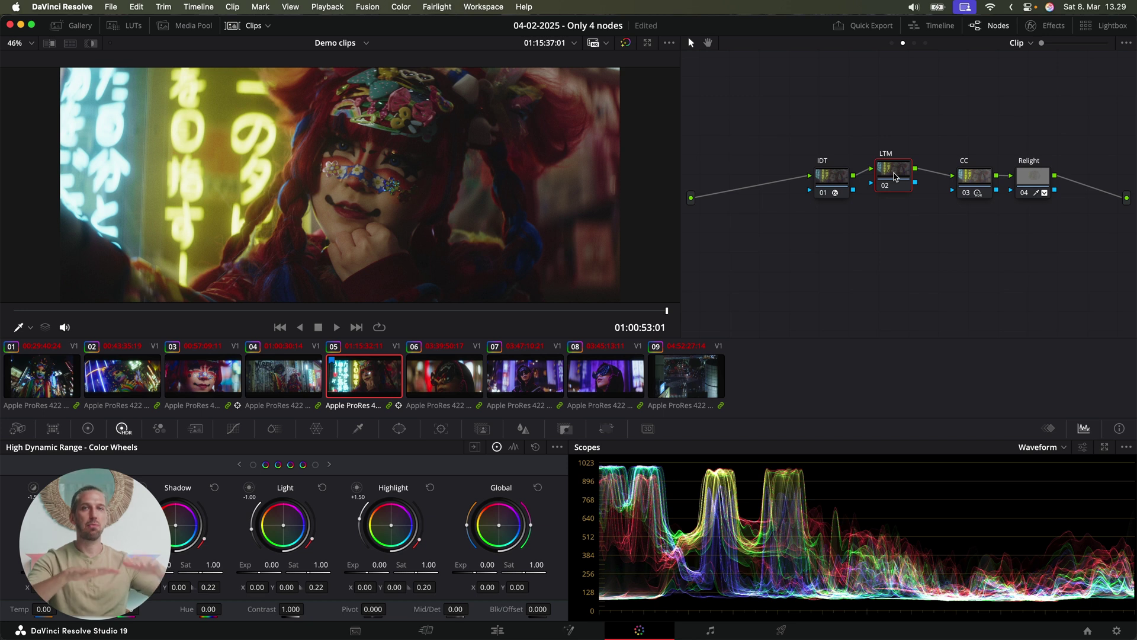
pyautogui.moveTo(895, 176); pyautogui.dragTo(903, 180)
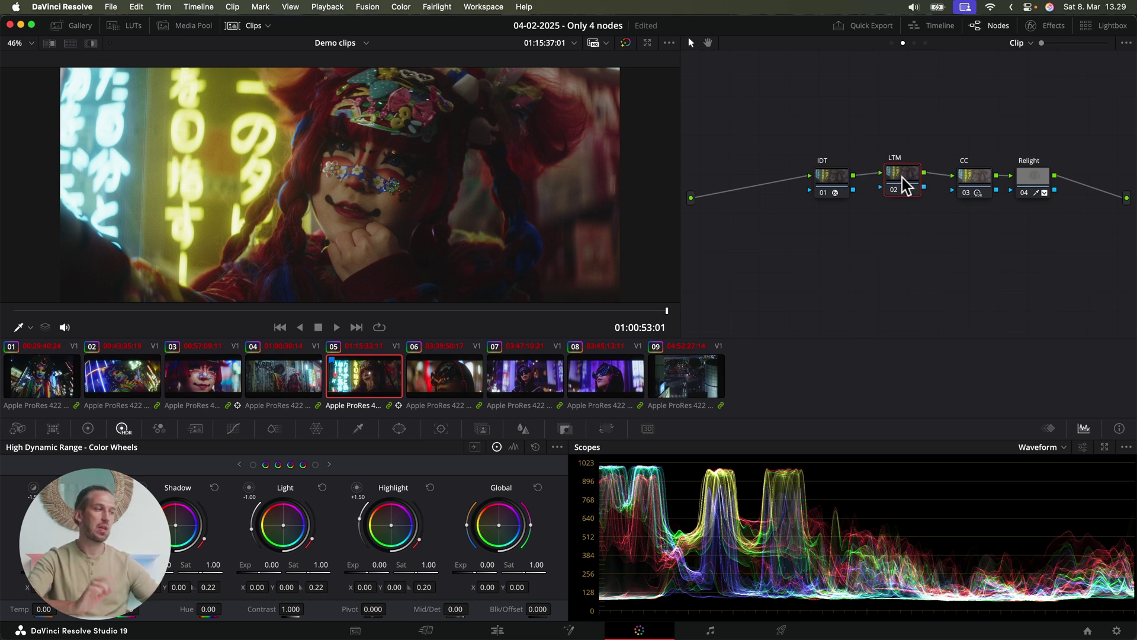
# Key the bright neon highlights with luminance Low about 59.7 and Denoise 100.
pyautogui.click(358, 428)
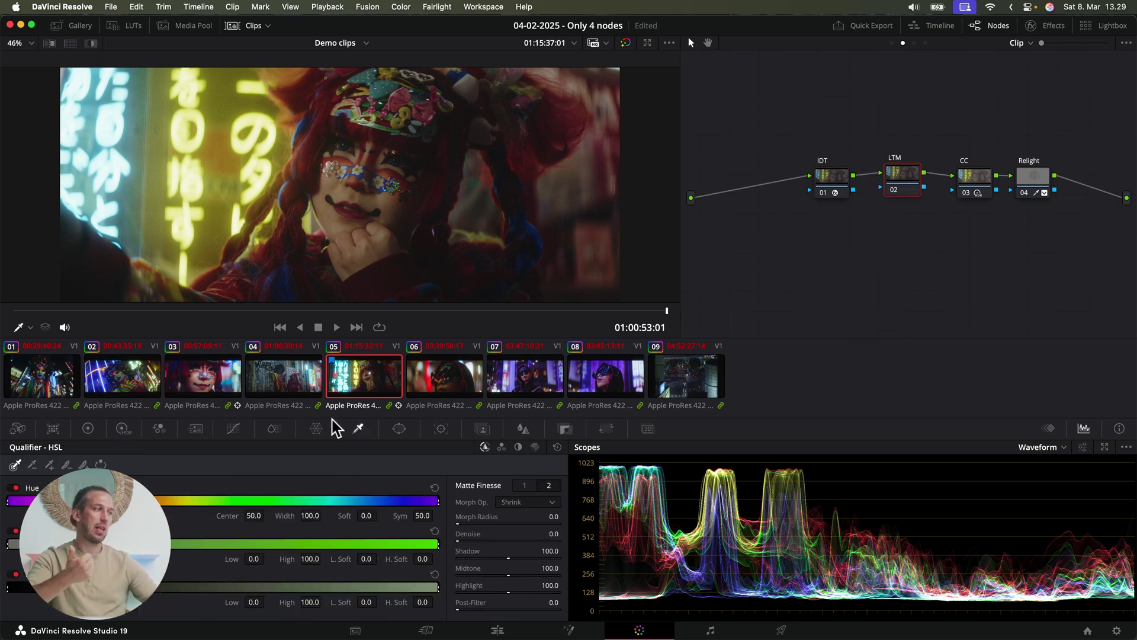
pyautogui.click(221, 140)
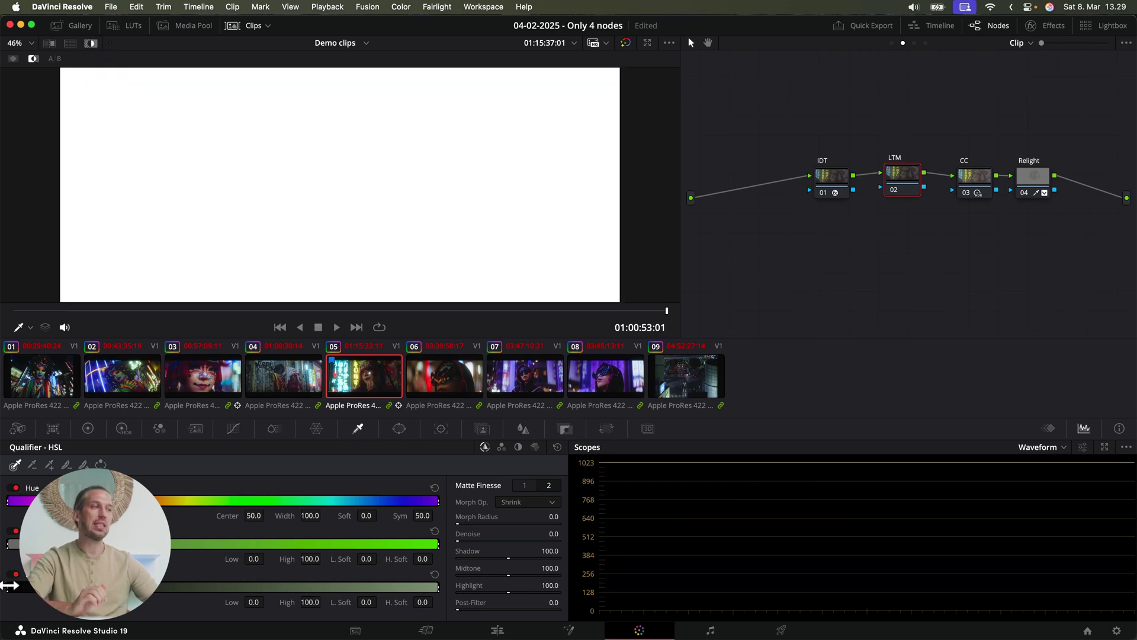
pyautogui.moveTo(8, 585); pyautogui.dragTo(275, 584)
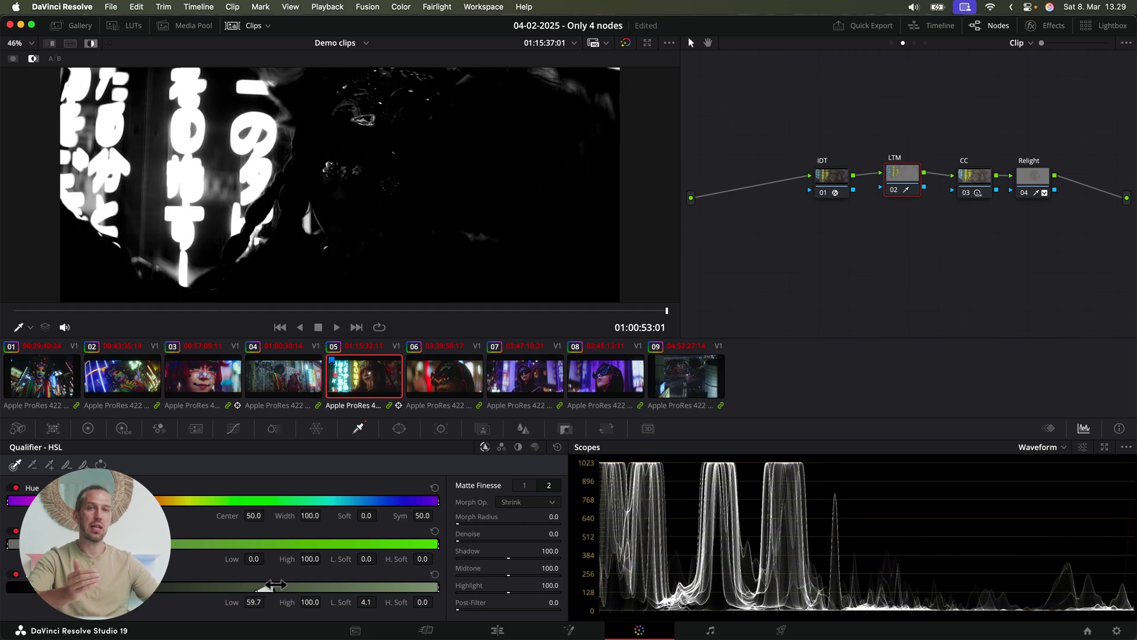
pyautogui.moveTo(457, 540); pyautogui.dragTo(559, 540)
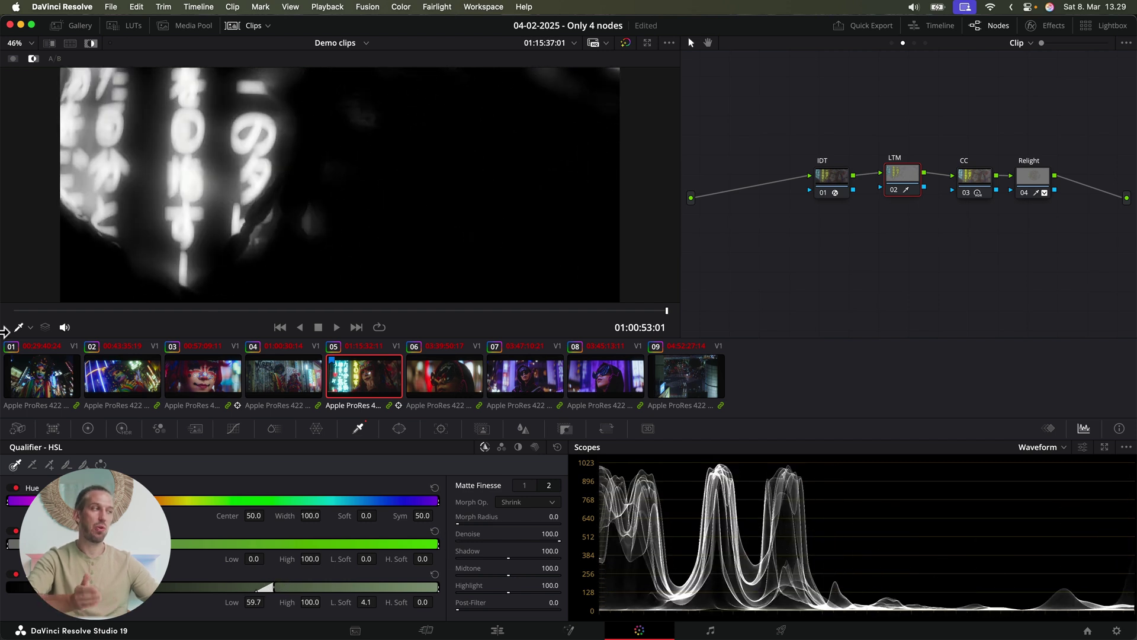
pyautogui.click(85, 428)
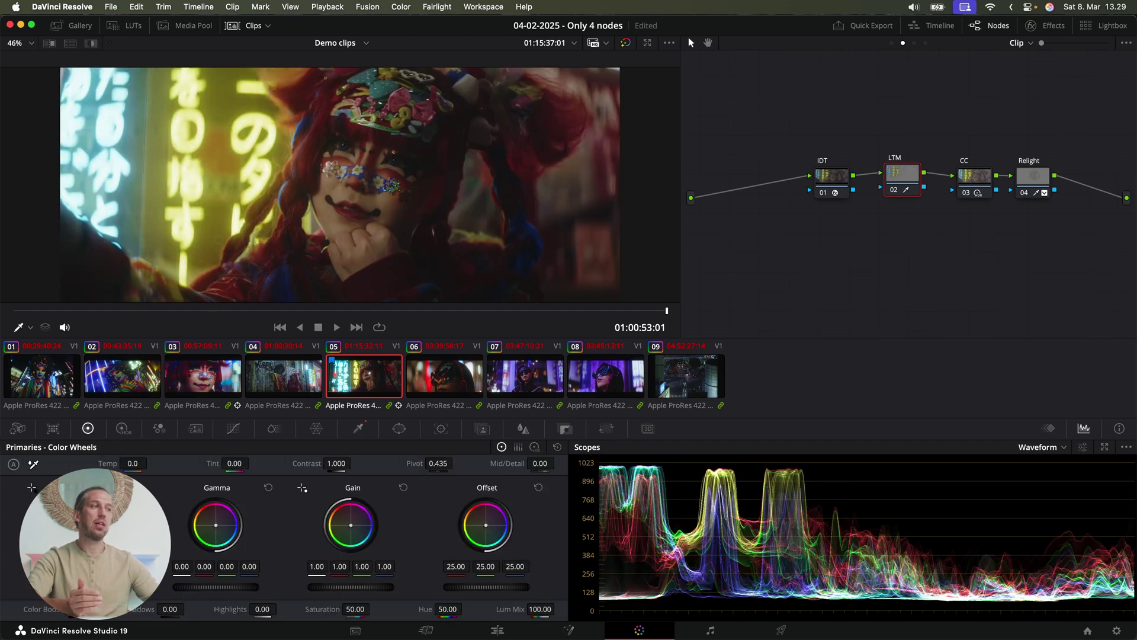
# Pull the LTM node's Gain master wheel down to 0.70.
pyautogui.moveTo(355, 586)
pyautogui.mouseDown()
pyautogui.moveTo(320, 586)
pyautogui.moveTo(340, 586)
pyautogui.mouseUp()
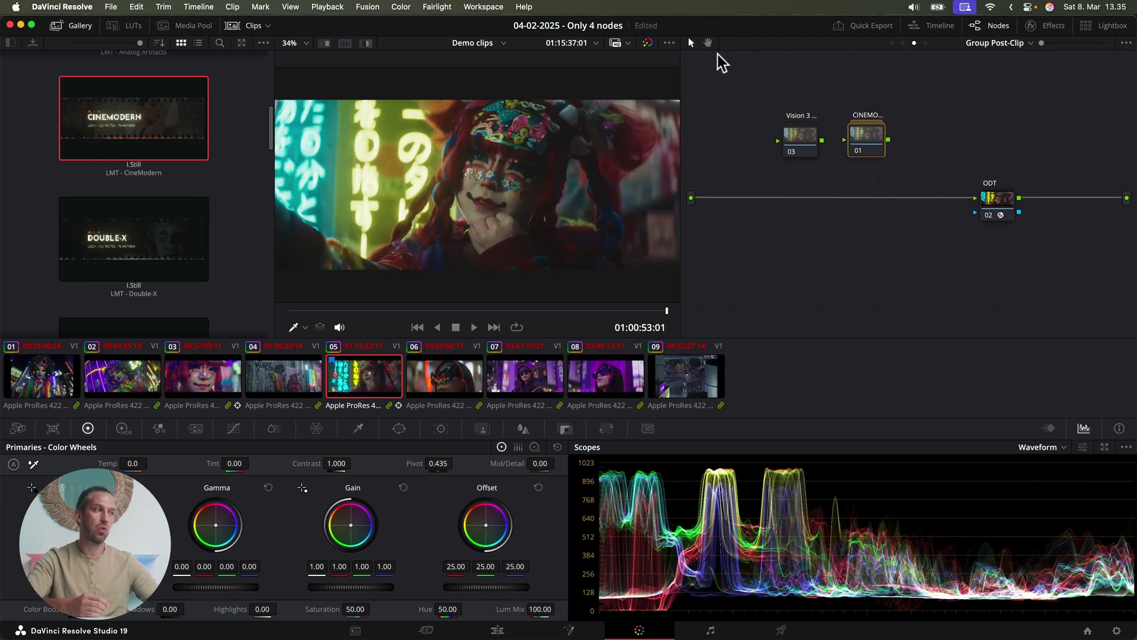
# Insert the Double-X LMT before the ODT, then add NoirContrast and wire it into the main line.
pyautogui.click(145, 246)
pyautogui.moveTo(204, 236); pyautogui.dragTo(932, 145)
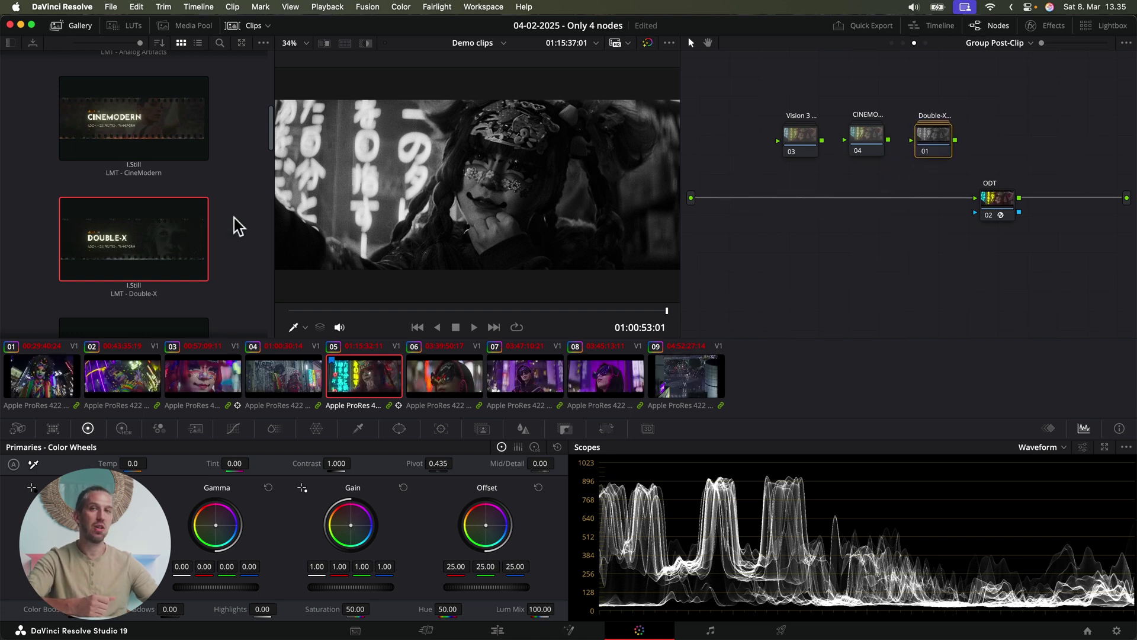
pyautogui.scroll(-10, 237, 227)
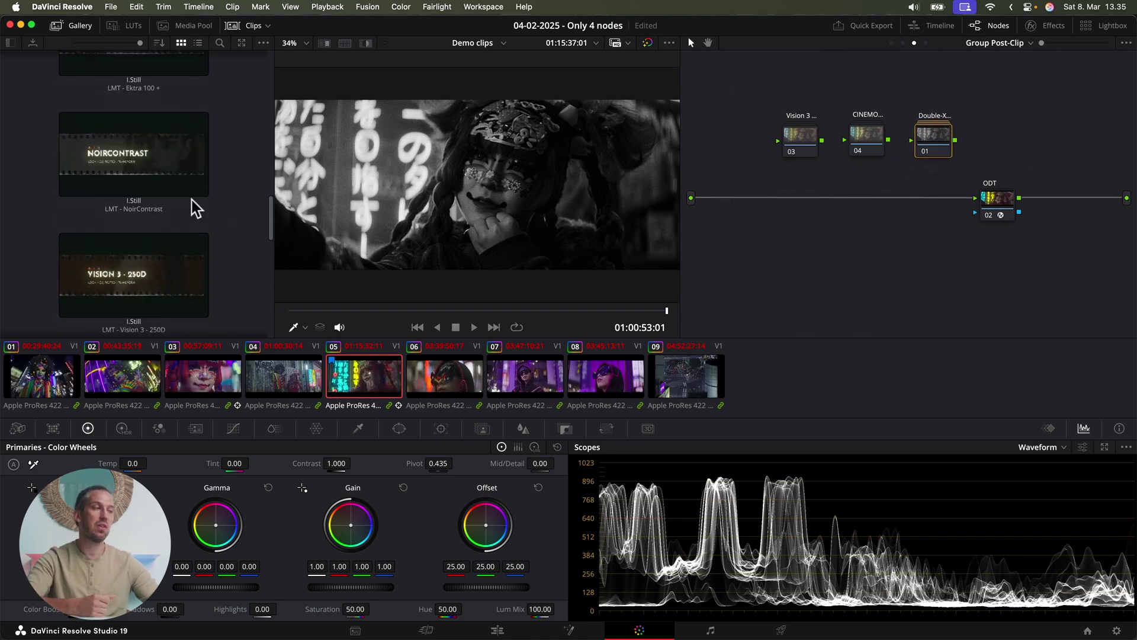
pyautogui.moveTo(195, 208); pyautogui.dragTo(804, 203)
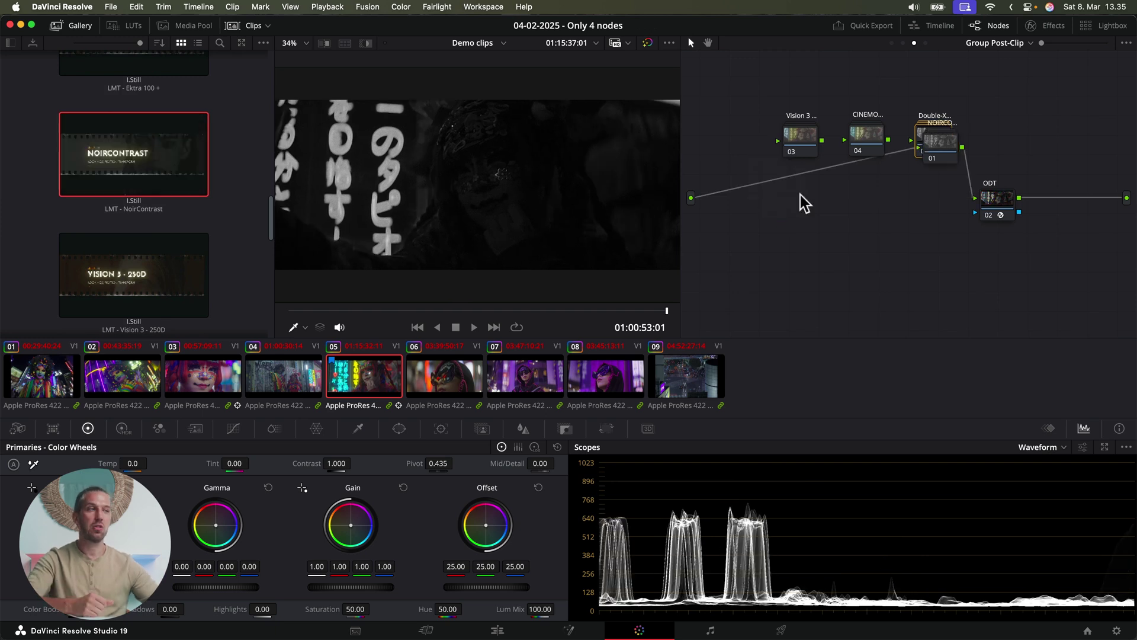
pyautogui.moveTo(937, 158); pyautogui.dragTo(1008, 143)
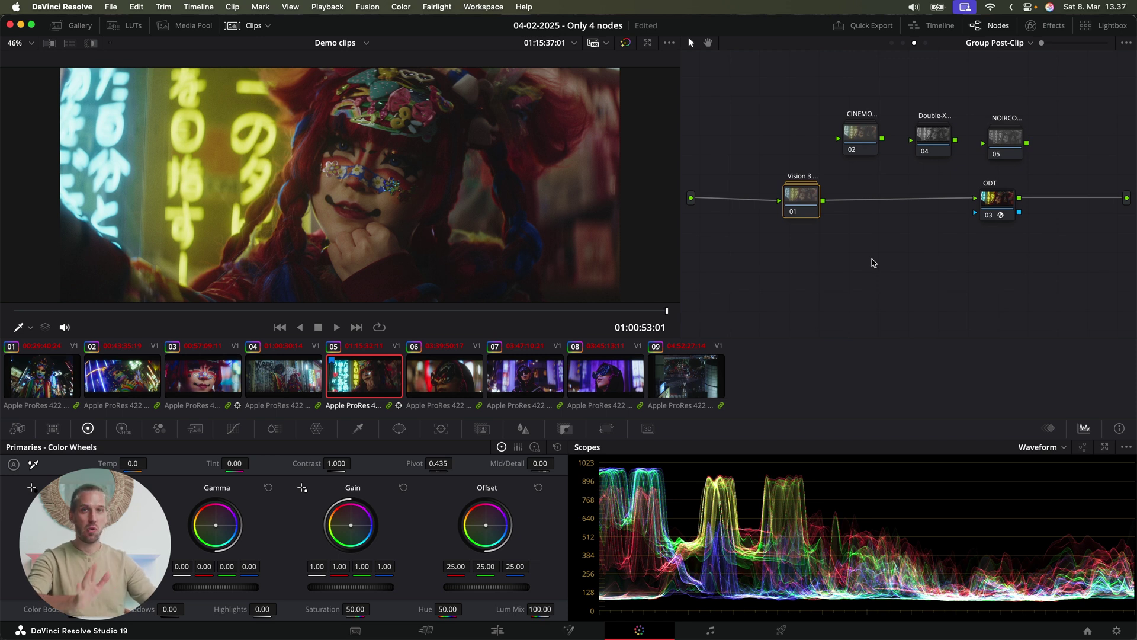
# Inside Vision 3's Halation compound, try L and XL Halation outputs, settling on S Halation.
pyautogui.doubleClick(799, 198)
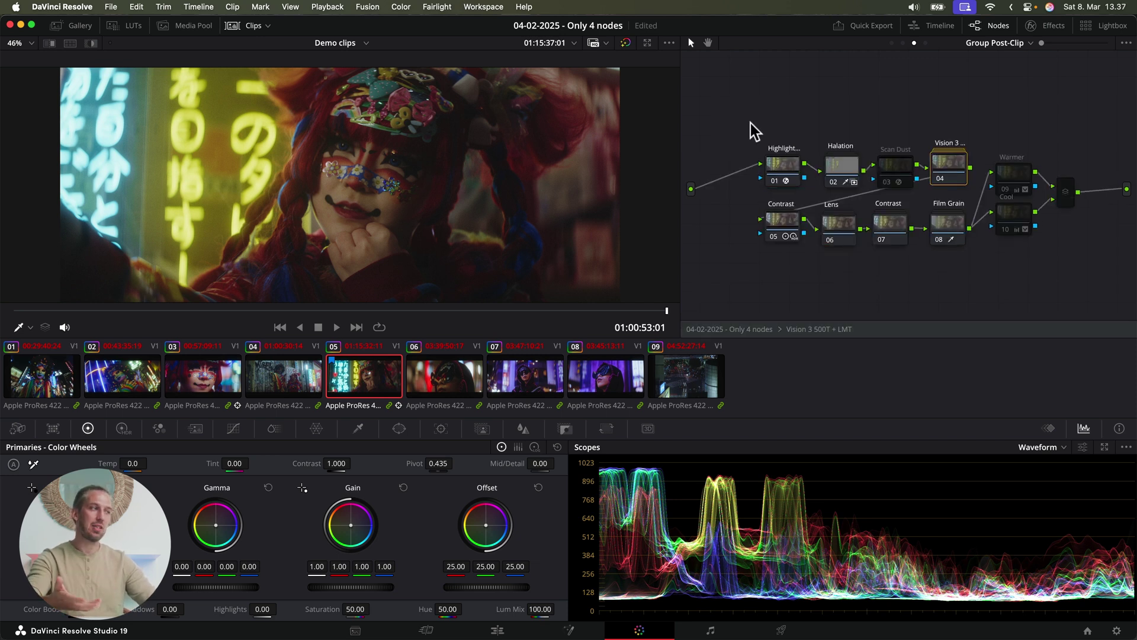
pyautogui.moveTo(743, 101); pyautogui.dragTo(1078, 310)
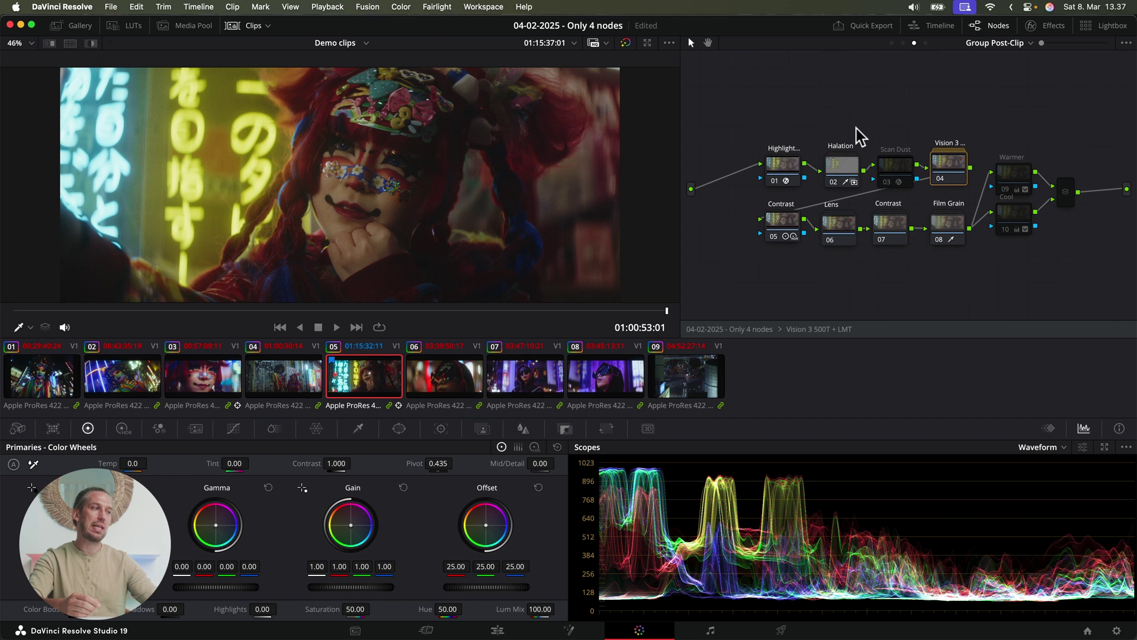
pyautogui.doubleClick(841, 157)
pyautogui.moveTo(857, 173); pyautogui.dragTo(1127, 189)
pyautogui.moveTo(856, 115); pyautogui.dragTo(1126, 188)
pyautogui.moveTo(855, 294); pyautogui.dragTo(1127, 189)
pyautogui.click(790, 329)
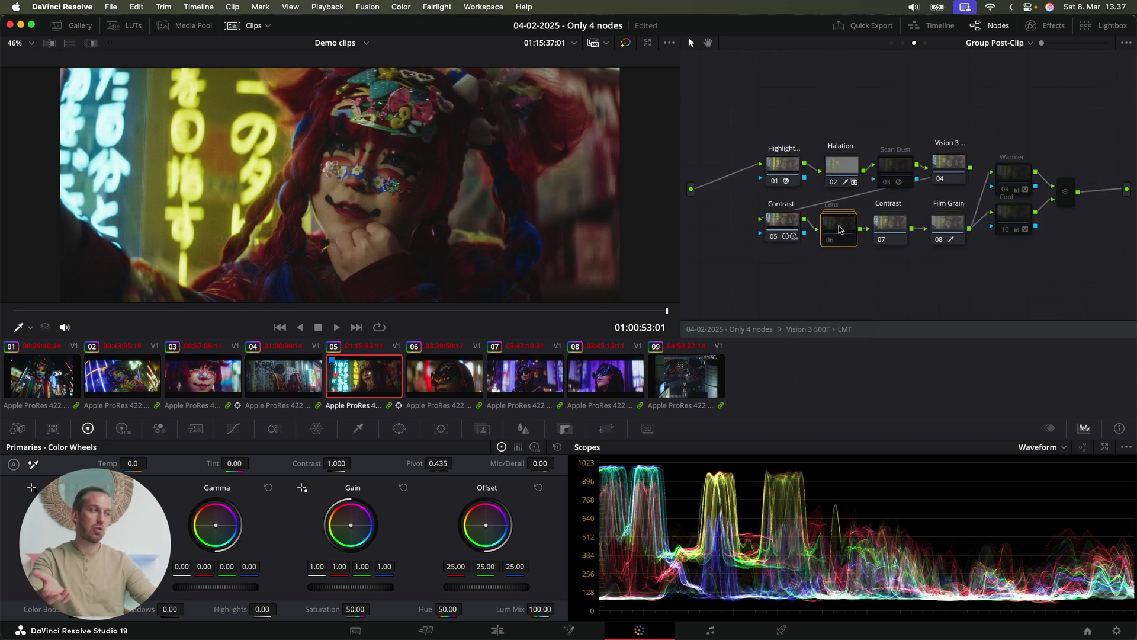
# Test the Lens node's key output gain at 0.5, then restore it to 1.0.
pyautogui.click(838, 226)
pyautogui.click(565, 430)
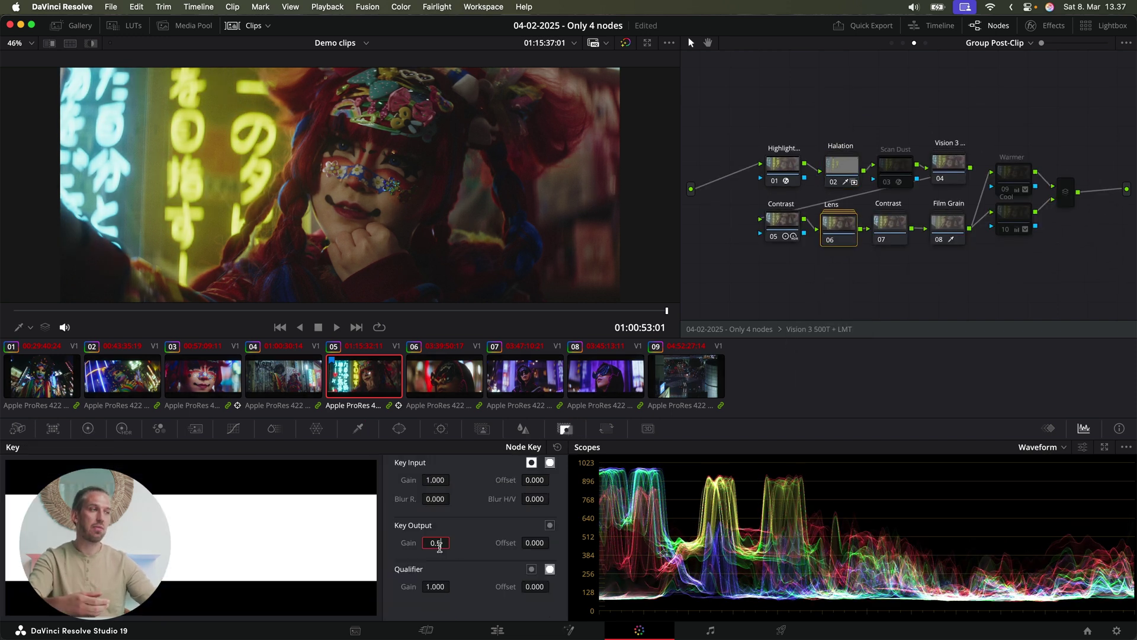
pyautogui.press('Return')
pyautogui.hotkey('ctrl', 'z')
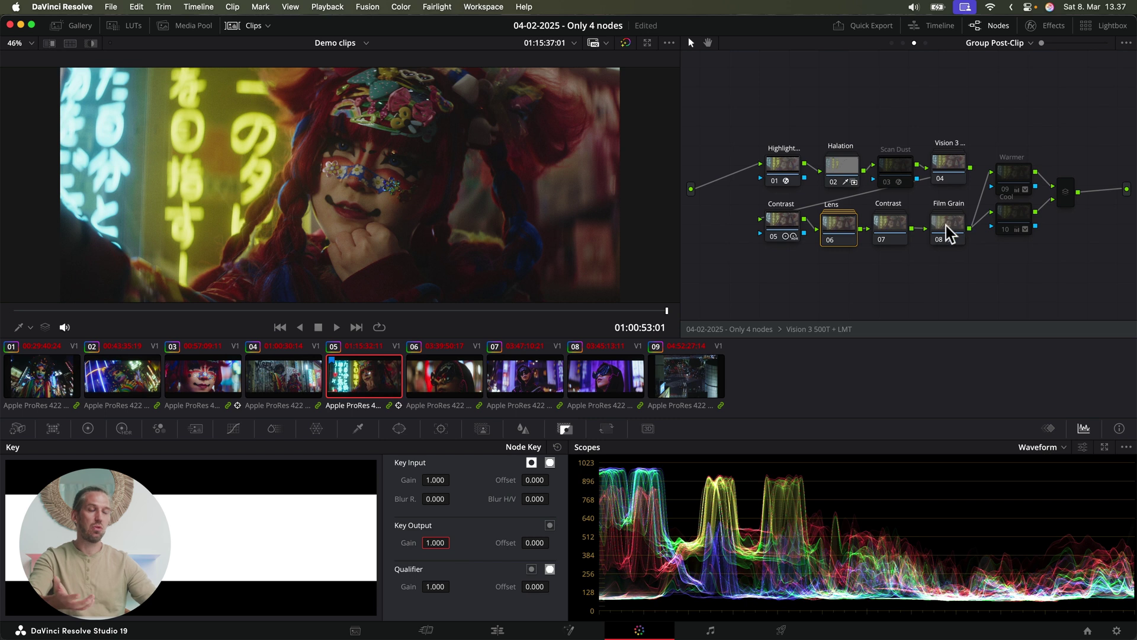
# Make the 16mm grain feed the Film Grain compound's output, then disable the Film Grain node.
pyautogui.doubleClick(948, 229)
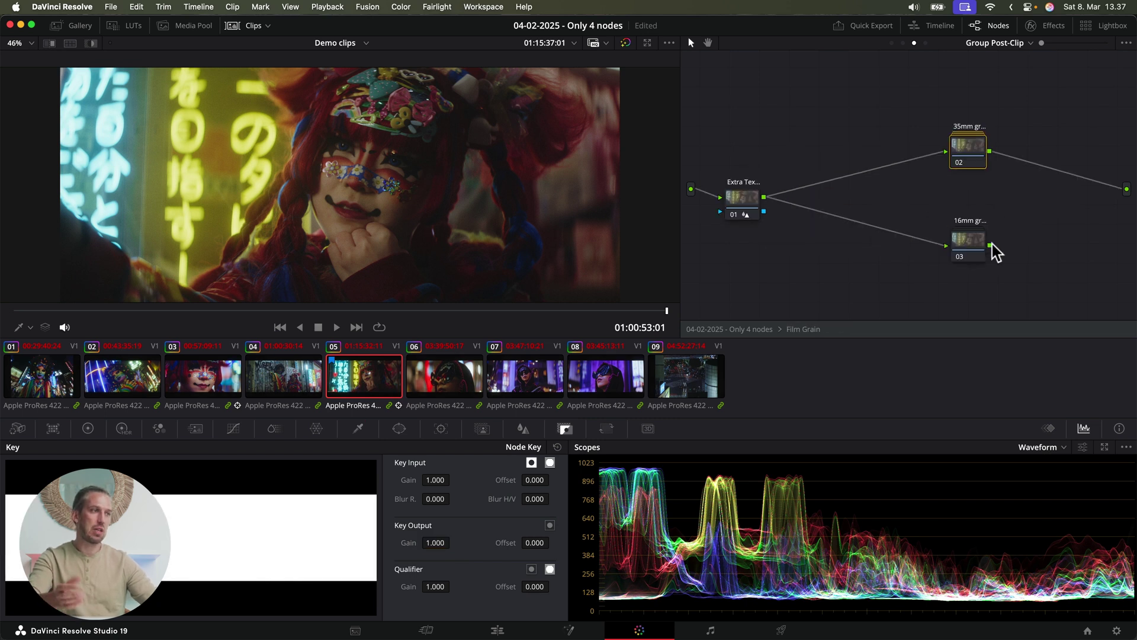
pyautogui.moveTo(1052, 228); pyautogui.dragTo(1126, 191)
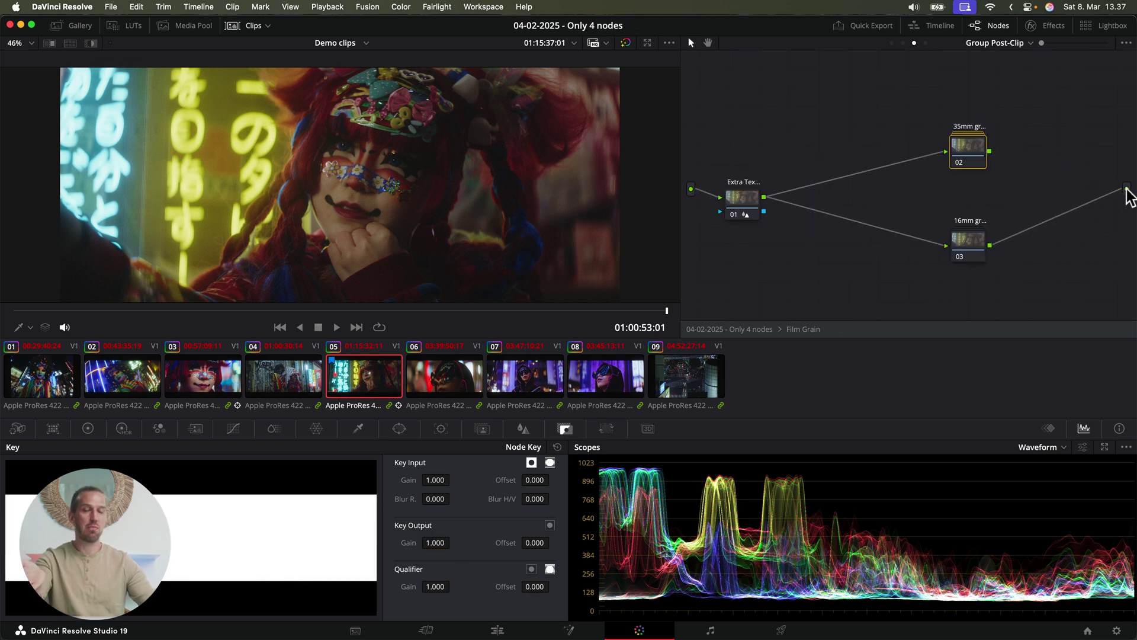
pyautogui.click(799, 332)
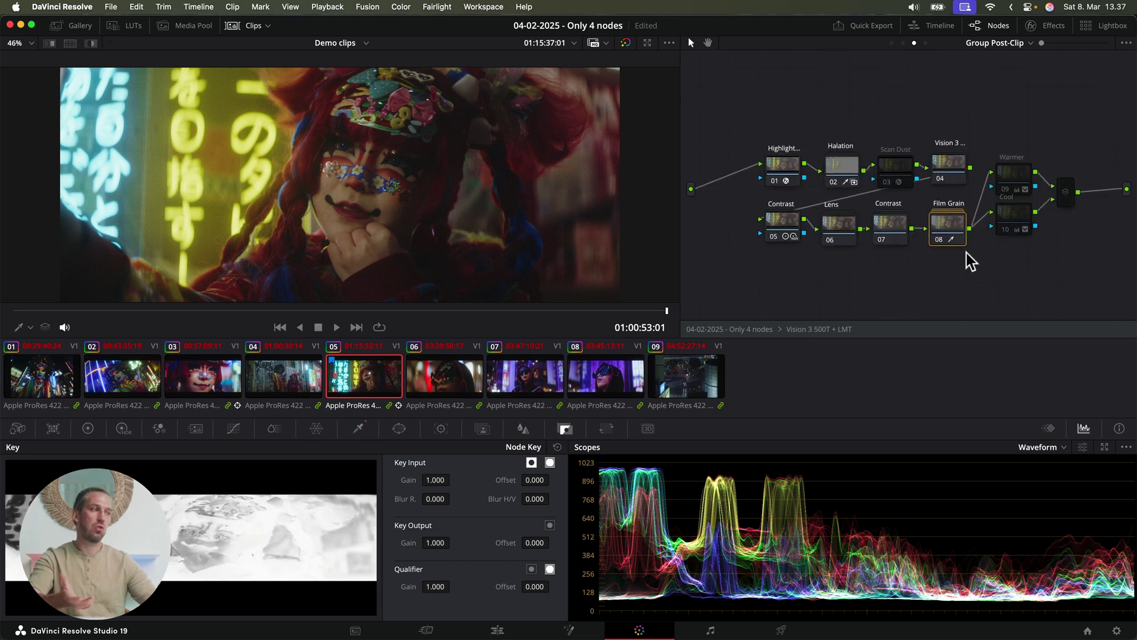
pyautogui.press('super+d')
# Leave the Warmer node disabled, switch off the Cool node, and return to the main graph.
pyautogui.click(1014, 171)
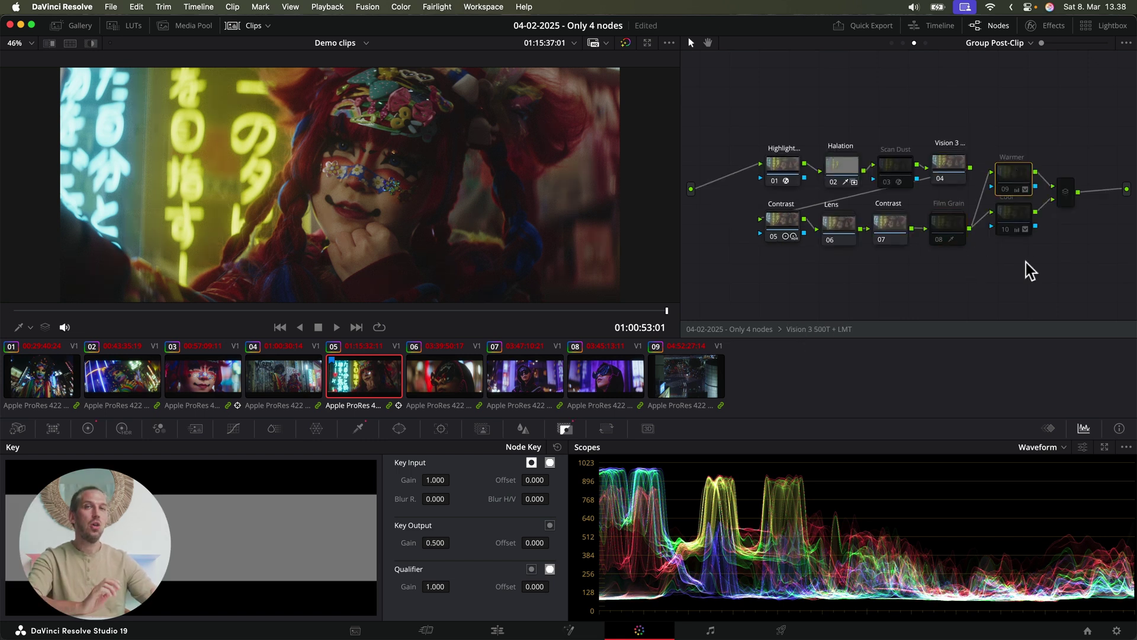
pyautogui.press('super+d')
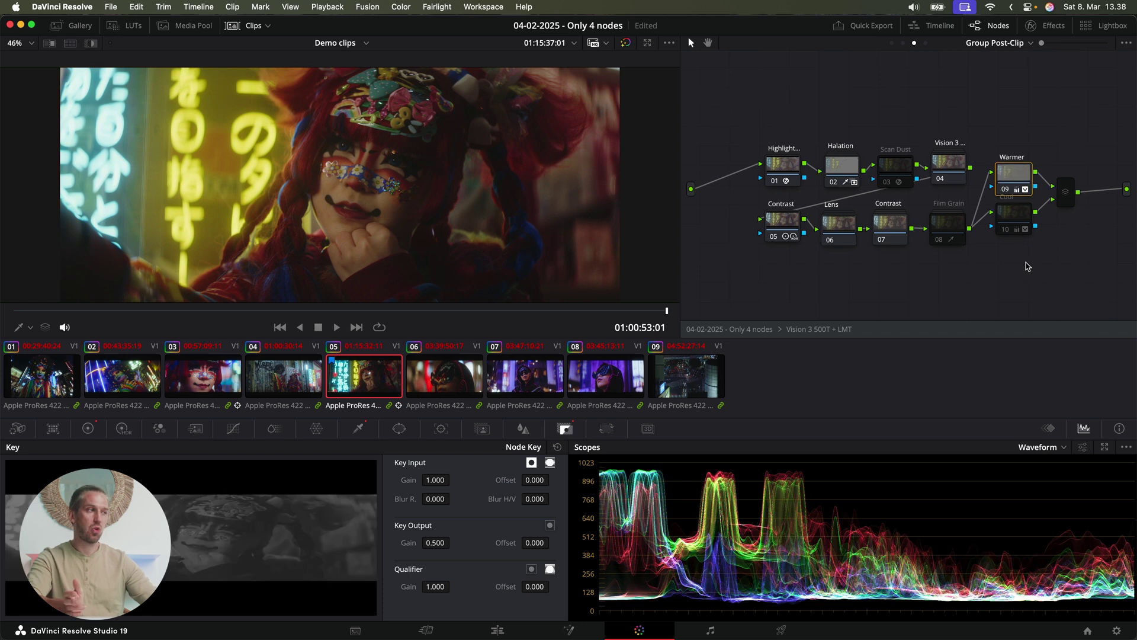
pyautogui.press('super+d')
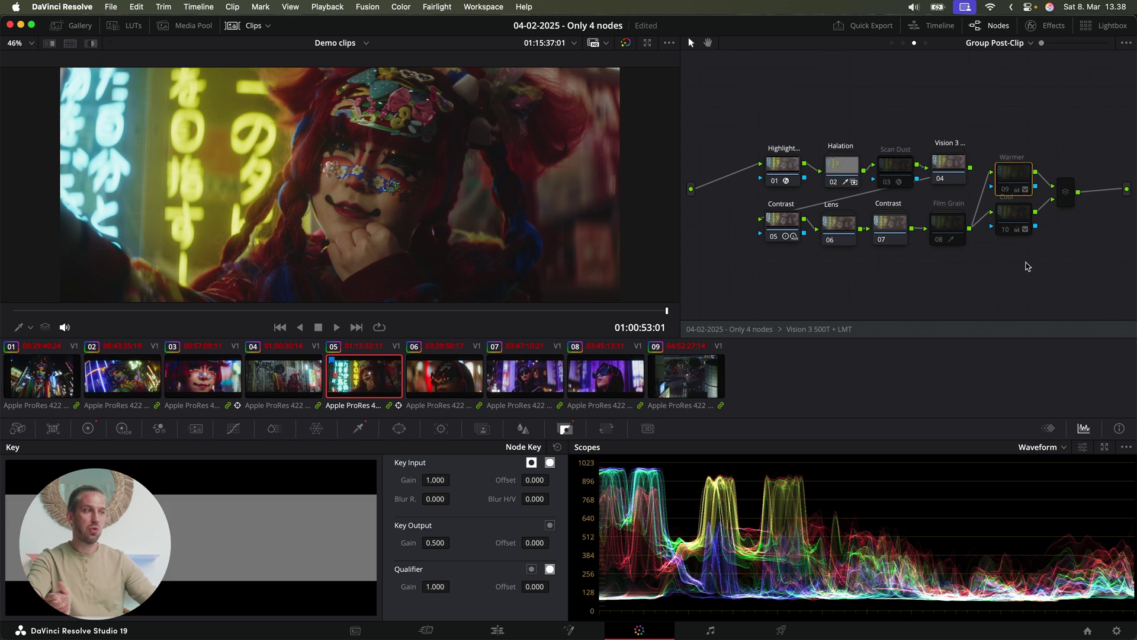
pyautogui.click(1024, 220)
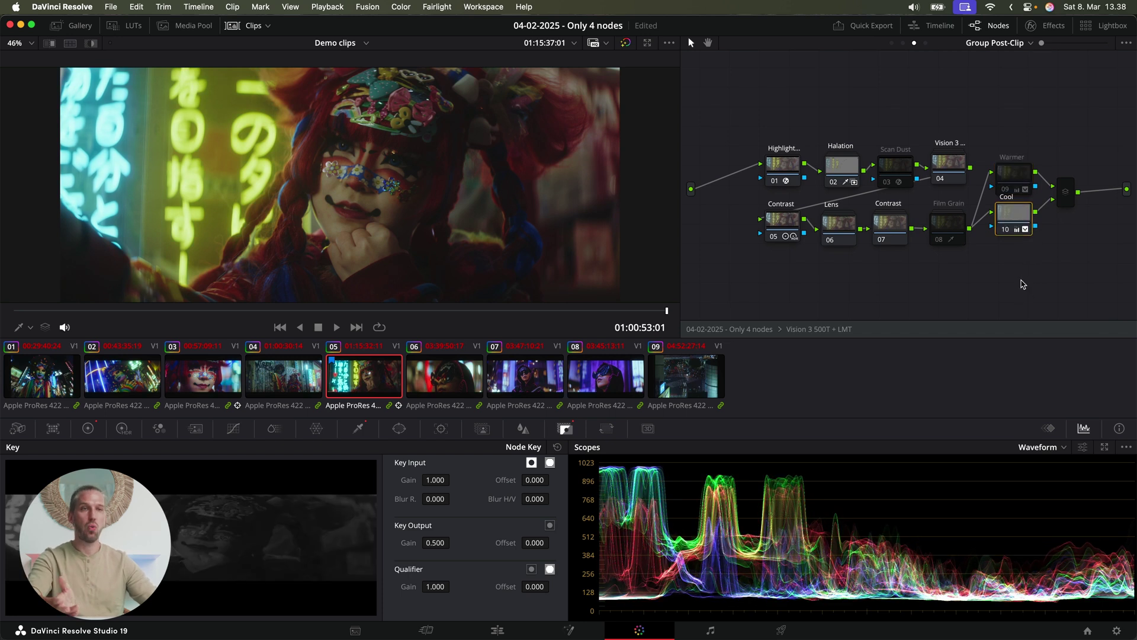
pyautogui.press('super+d')
pyautogui.click(809, 330)
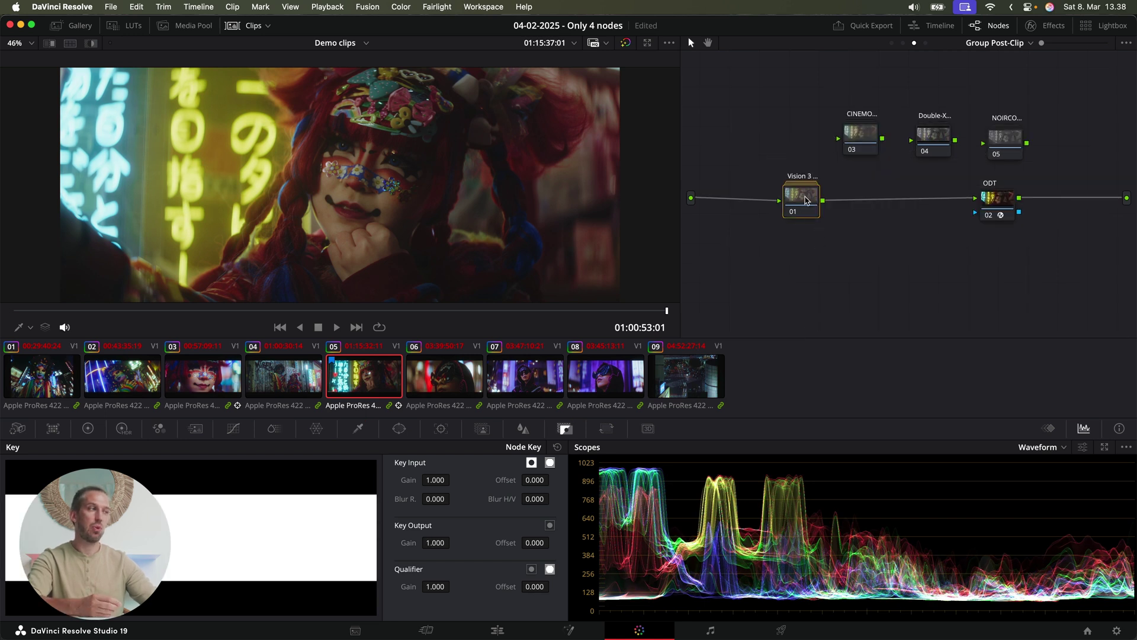
pyautogui.click(87, 428)
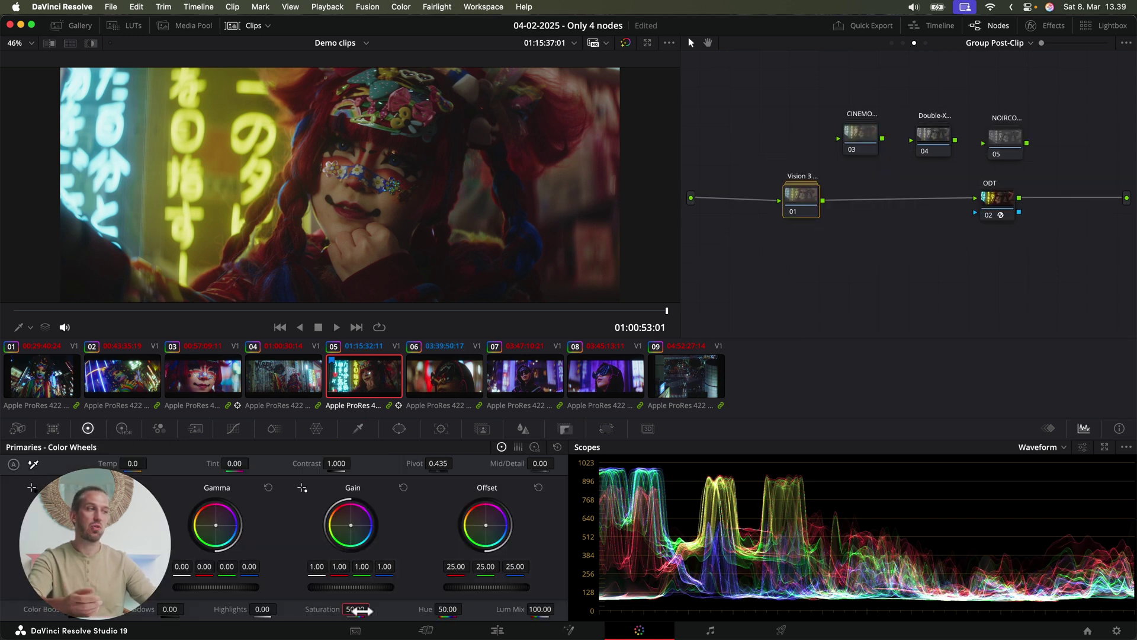
pyautogui.write('35')
pyautogui.press('Return')
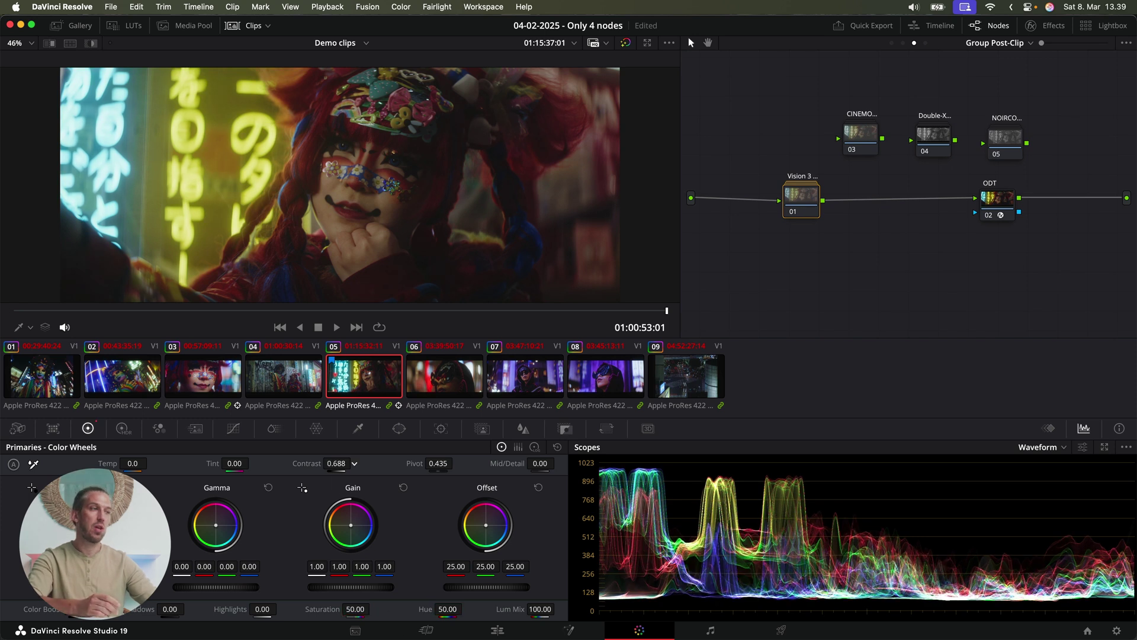
pyautogui.hotkey('ctrl', 'z')
pyautogui.hotkey('ctrl', 'z')
pyautogui.click(566, 428)
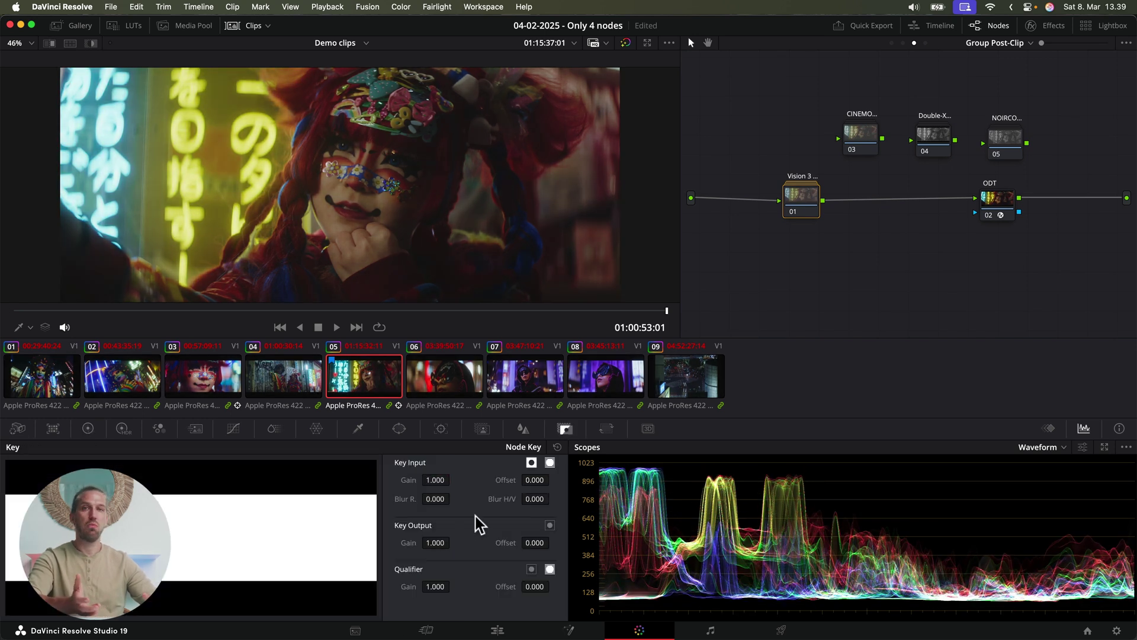
pyautogui.write('0.5')
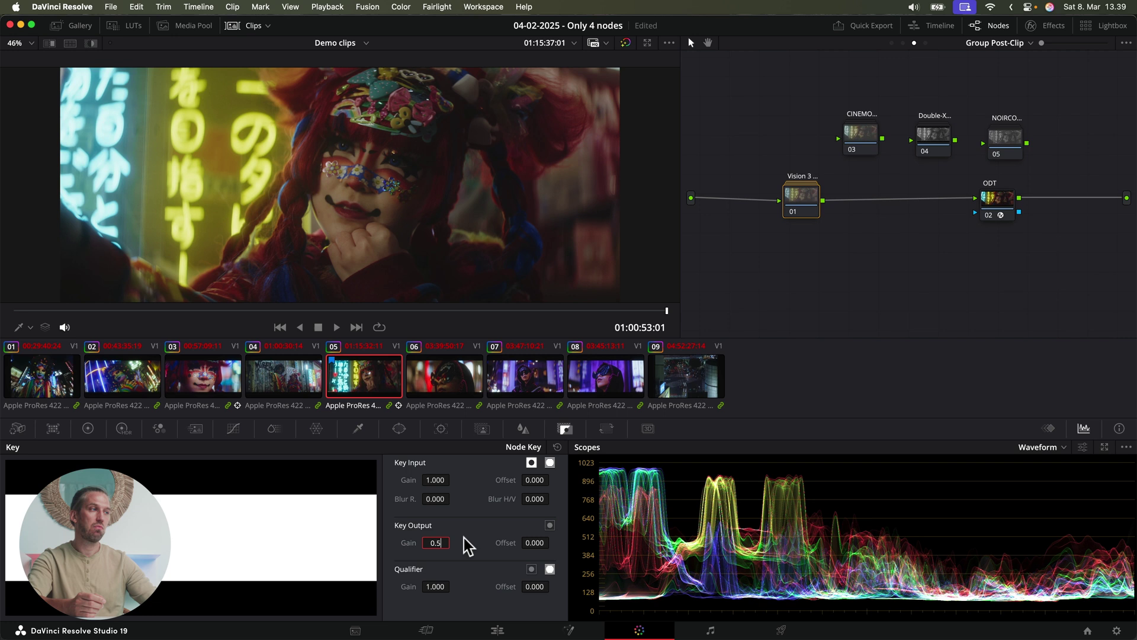
pyautogui.press('Return')
pyautogui.click(438, 543)
pyautogui.write('1')
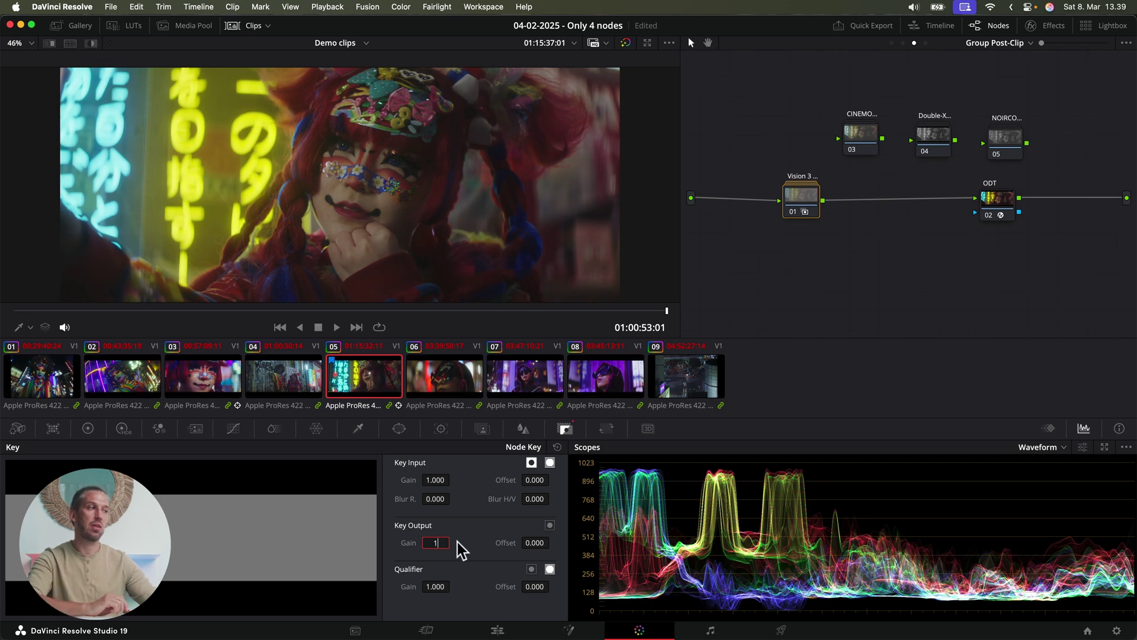
pyautogui.press('Return')
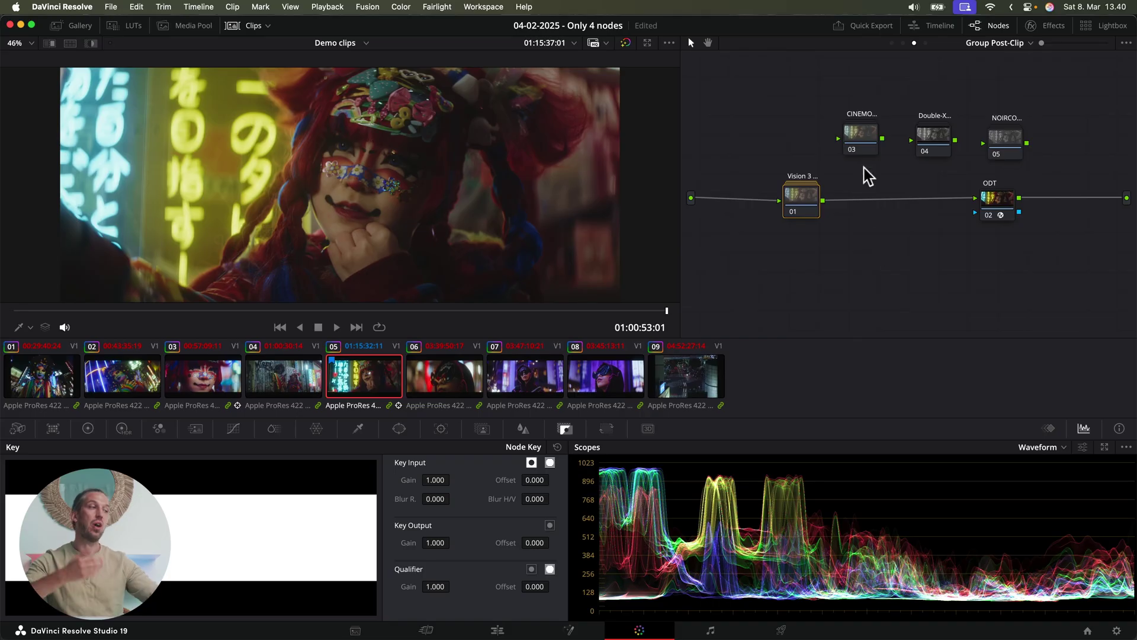
# Put CineModern between Vision 3 and the ODT and select the unused Double-X and NoirContrast nodes.
pyautogui.click(858, 134)
pyautogui.moveTo(860, 129); pyautogui.dragTo(866, 198)
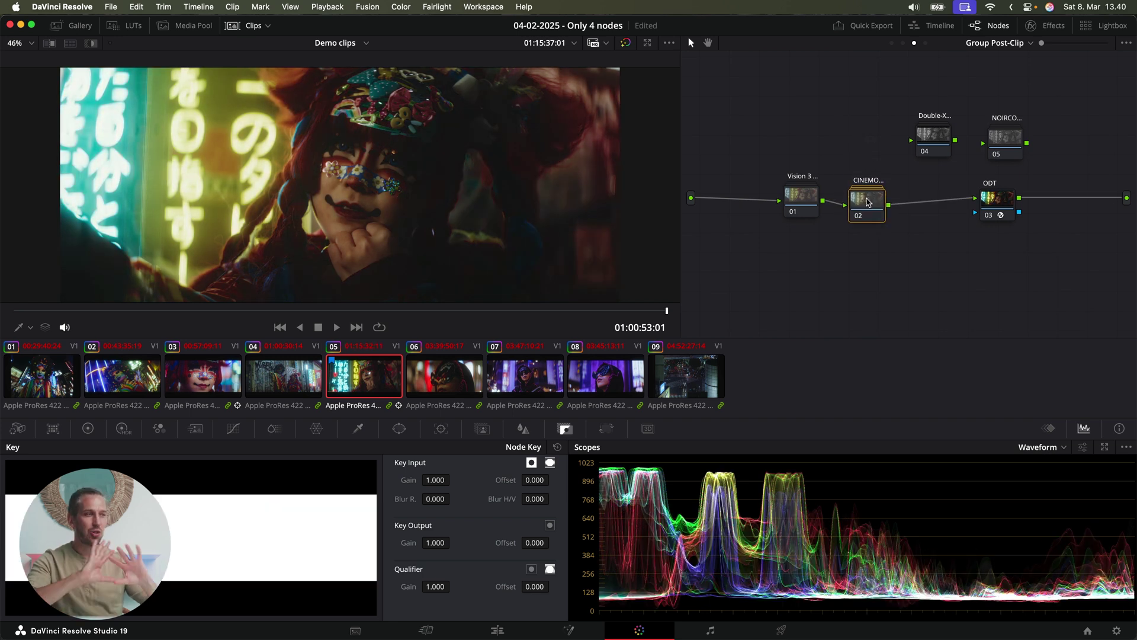
pyautogui.moveTo(905, 90); pyautogui.dragTo(1031, 143)
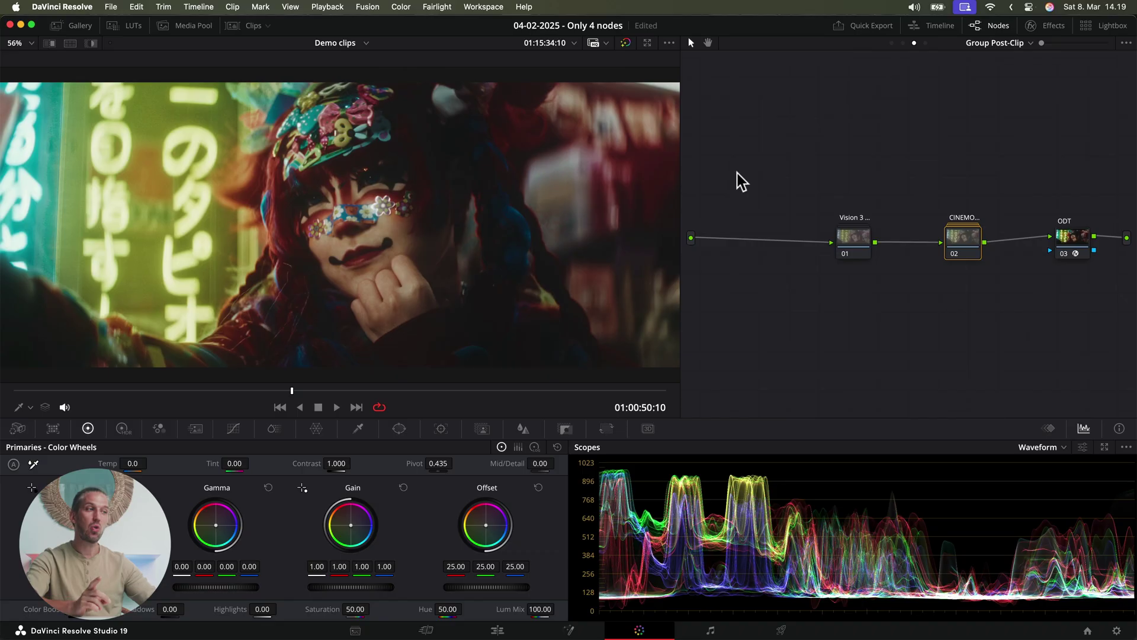
# Add the 'LMT - Analog Artifacts' still from the Gallery to the graph and open its compound node.
pyautogui.click(71, 26)
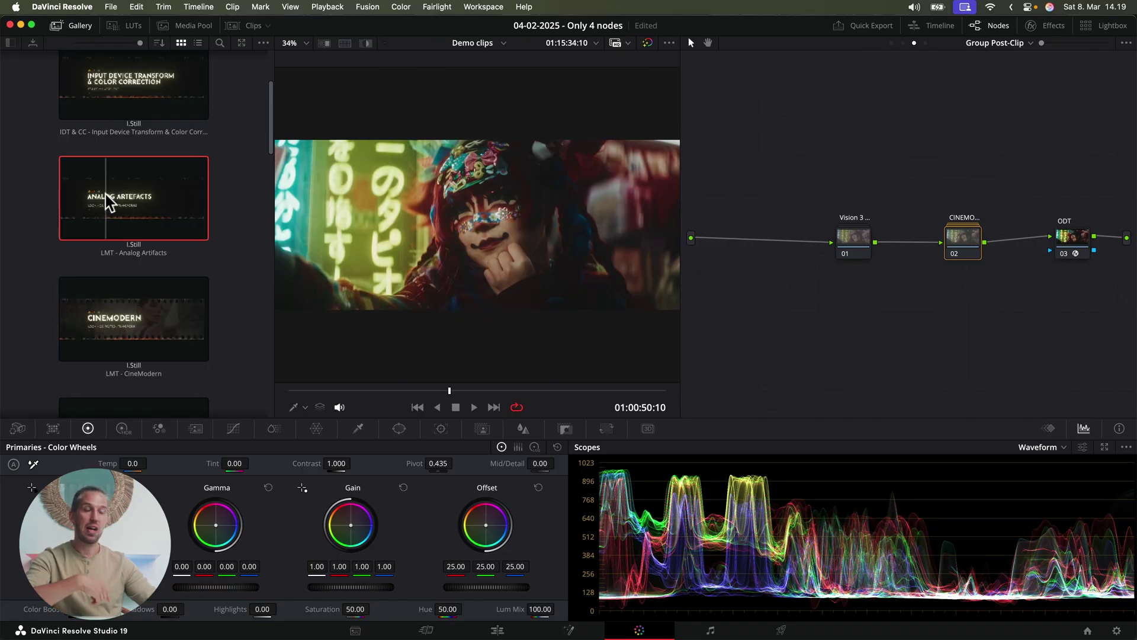
pyautogui.moveTo(105, 194); pyautogui.dragTo(760, 239)
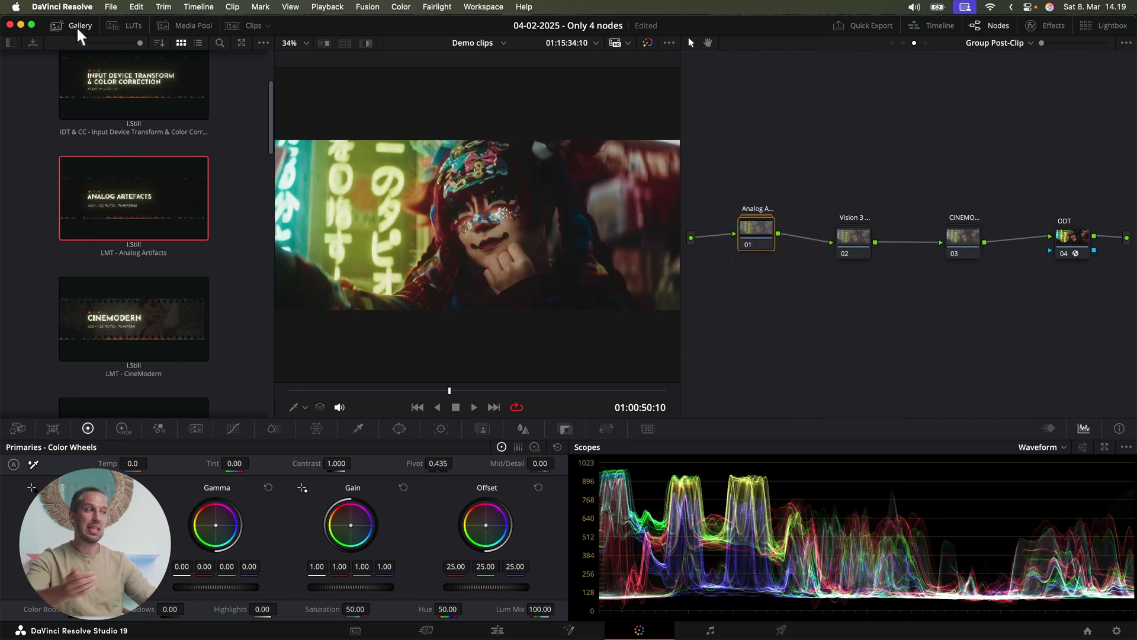
pyautogui.click(79, 27)
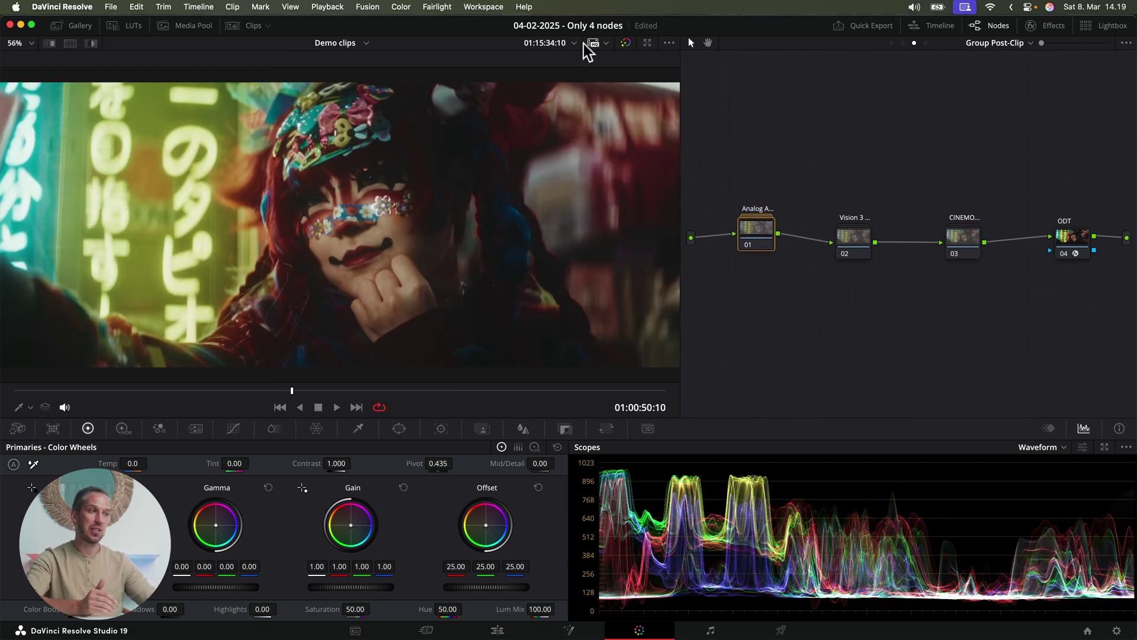
pyautogui.doubleClick(759, 227)
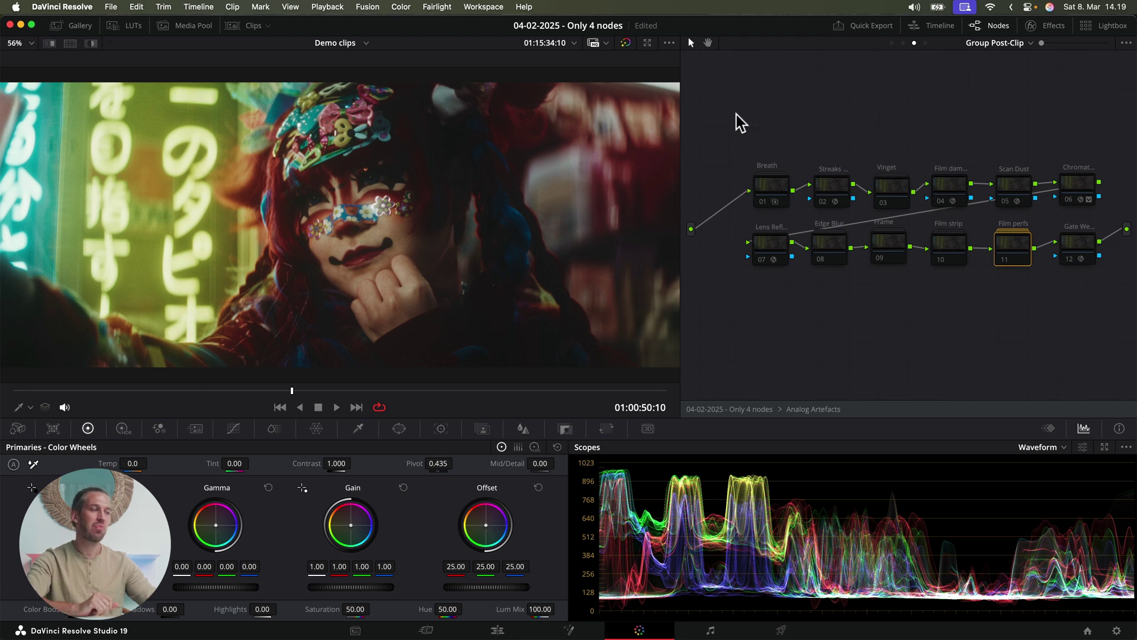
# Enable the chromatic, lens reflection and Edge Blur nodes inside the Analog Artifacts compound.
pyautogui.click(769, 196)
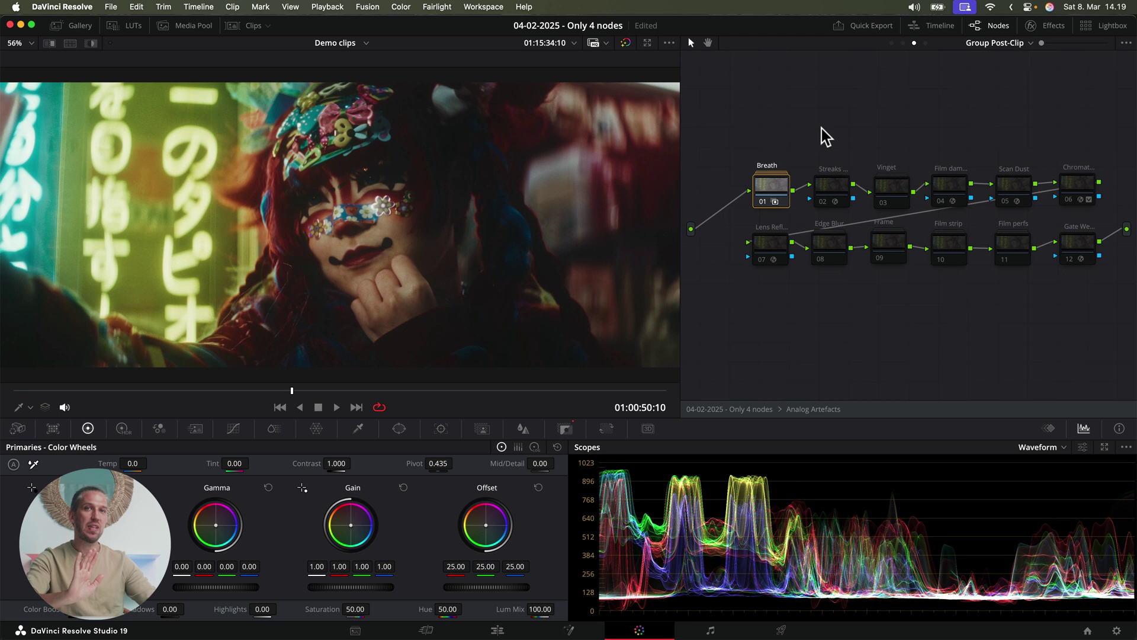
pyautogui.click(890, 191)
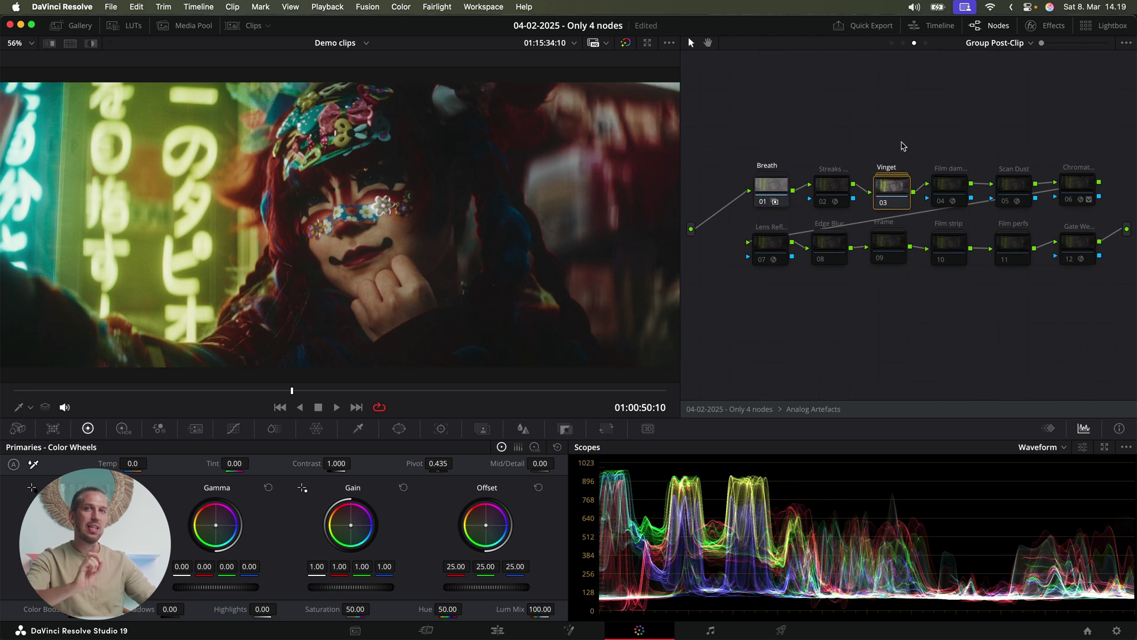
pyautogui.click(1014, 192)
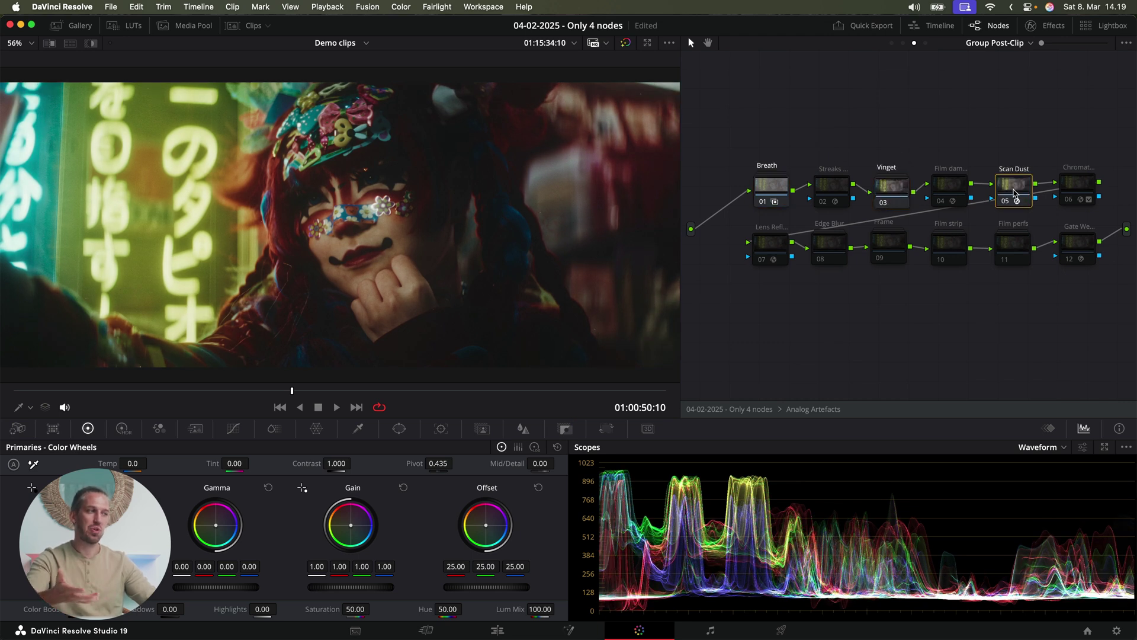
pyautogui.click(1060, 186)
pyautogui.hotkey('ctrl', 'd')
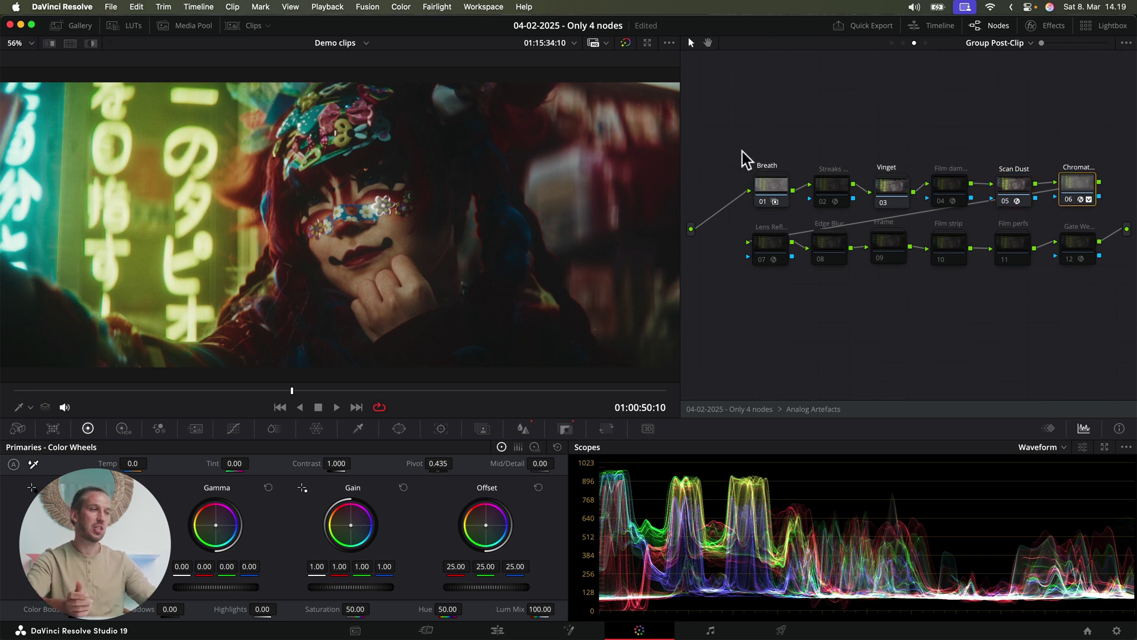
pyautogui.click(763, 247)
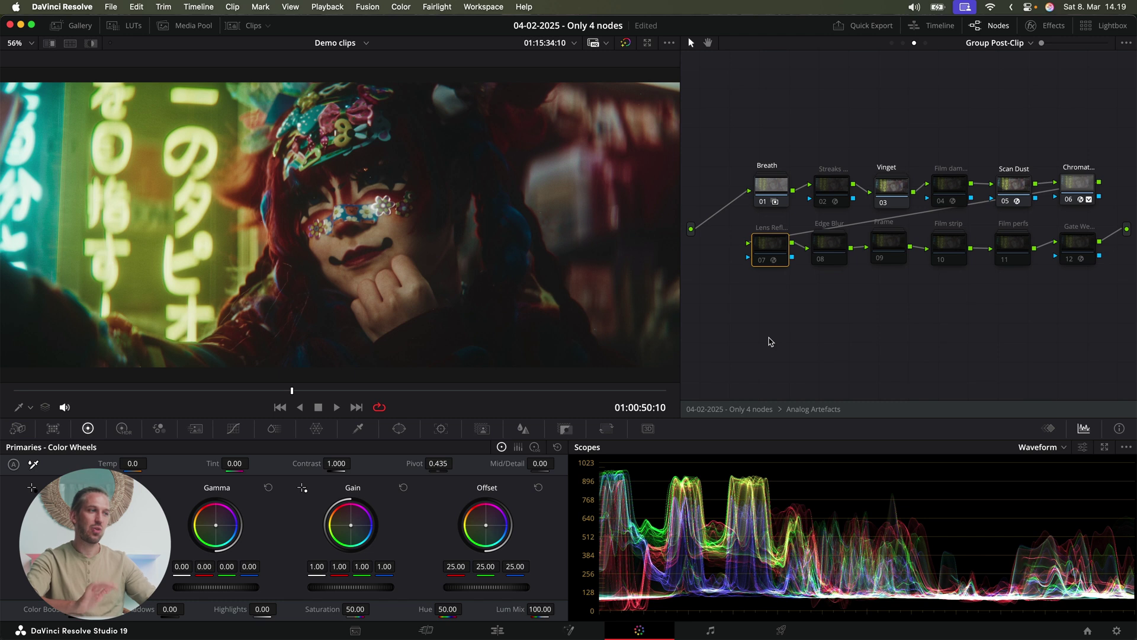
pyautogui.hotkey('ctrl', 'd')
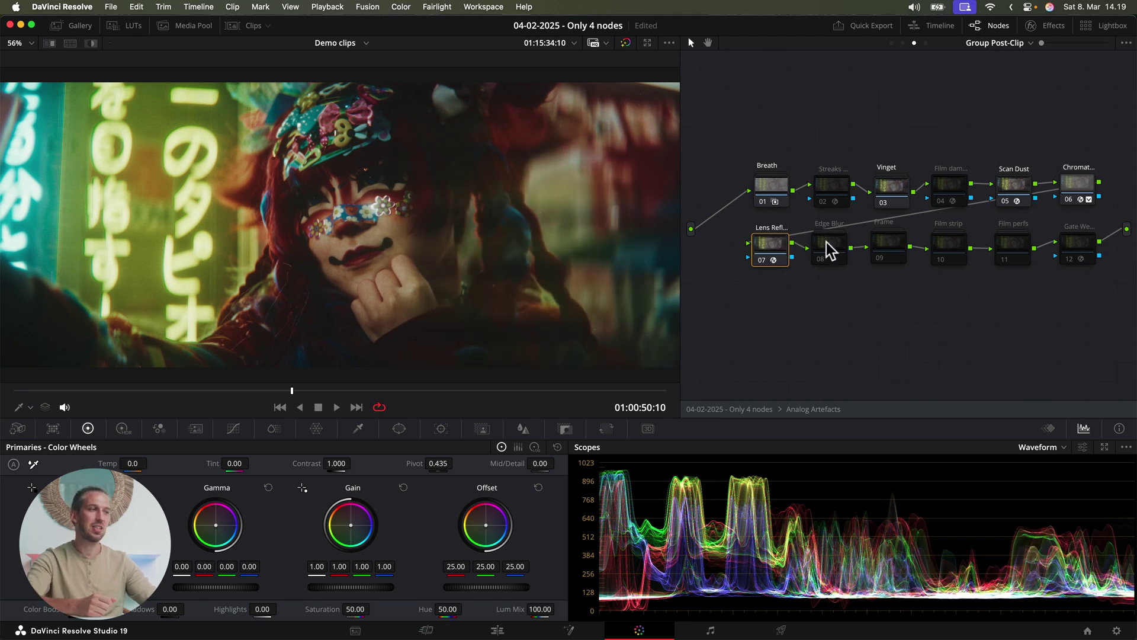
pyautogui.click(828, 249)
pyautogui.hotkey('ctrl', 'd')
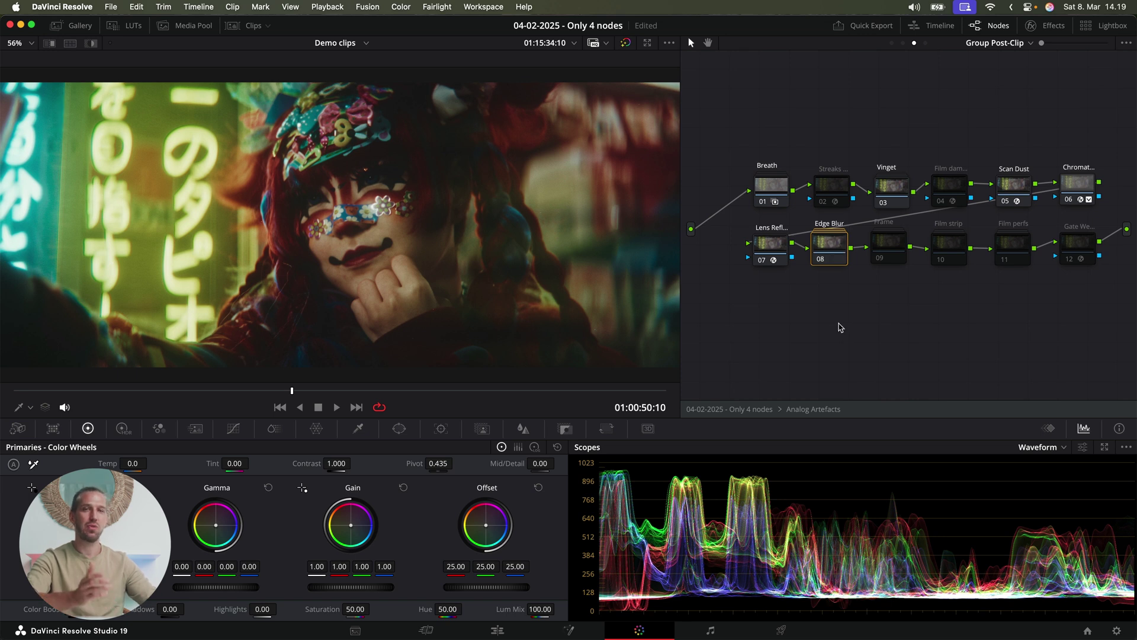
# Enable the Film strip, Film perfs and gate weave nodes.
pyautogui.click(888, 246)
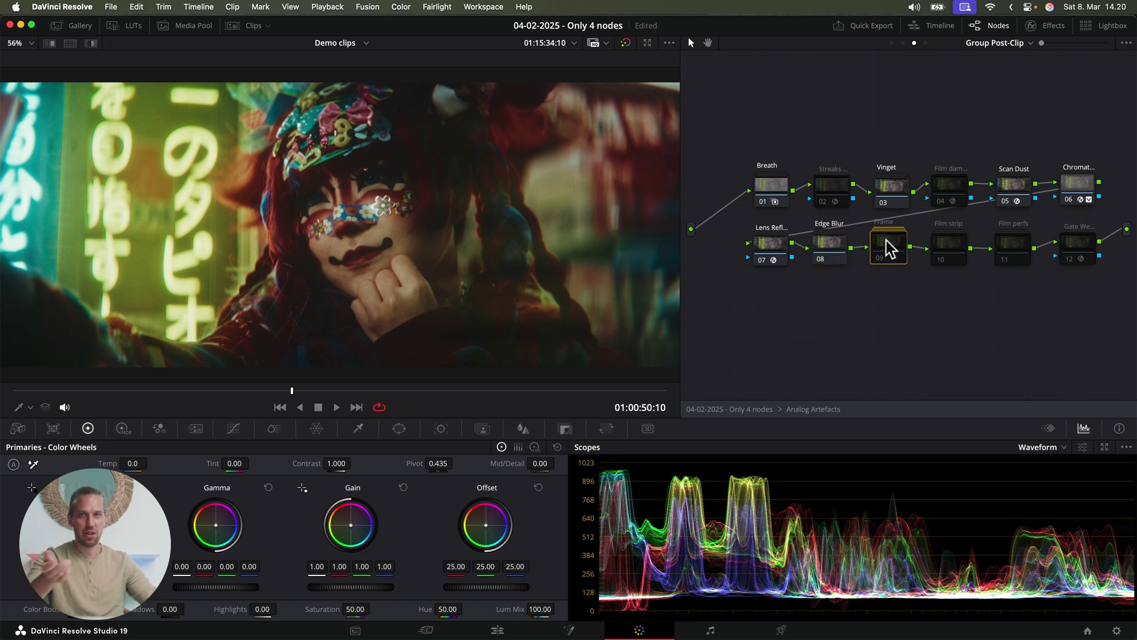
pyautogui.click(951, 246)
pyautogui.hotkey('ctrl', 'd')
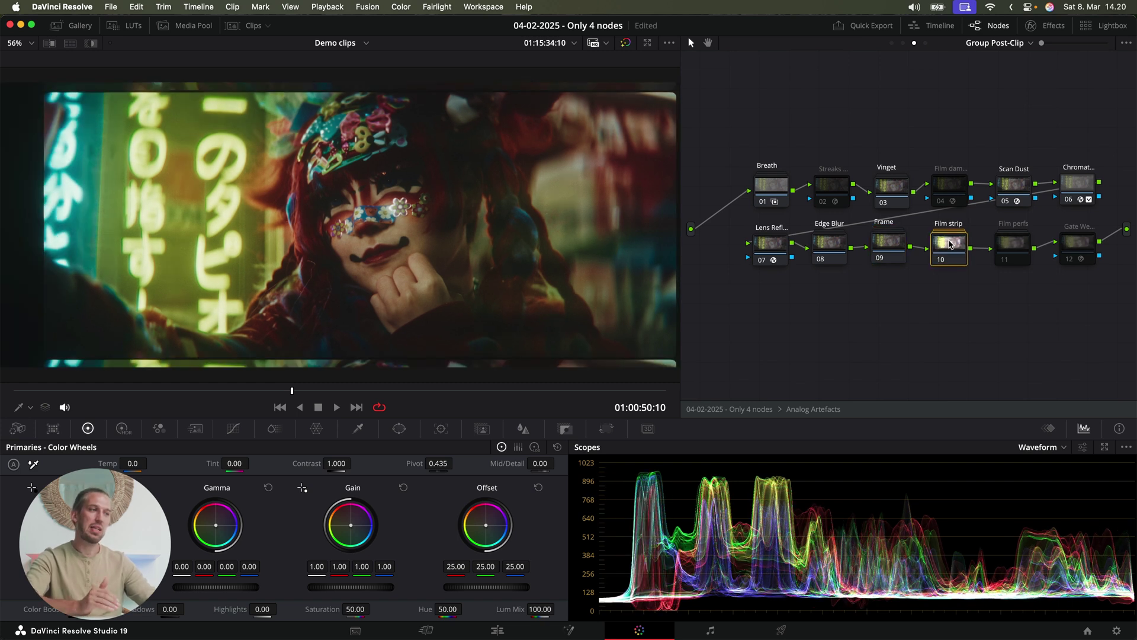
pyautogui.click(1021, 248)
pyautogui.hotkey('ctrl', 'd')
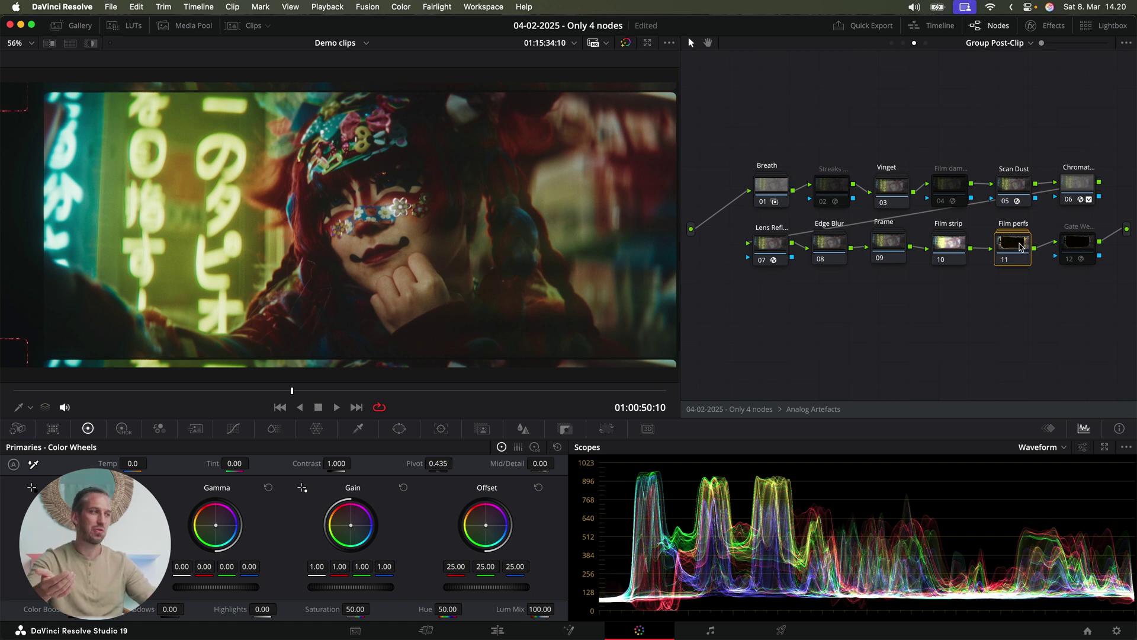
pyautogui.hotkey('ctrl', 'd')
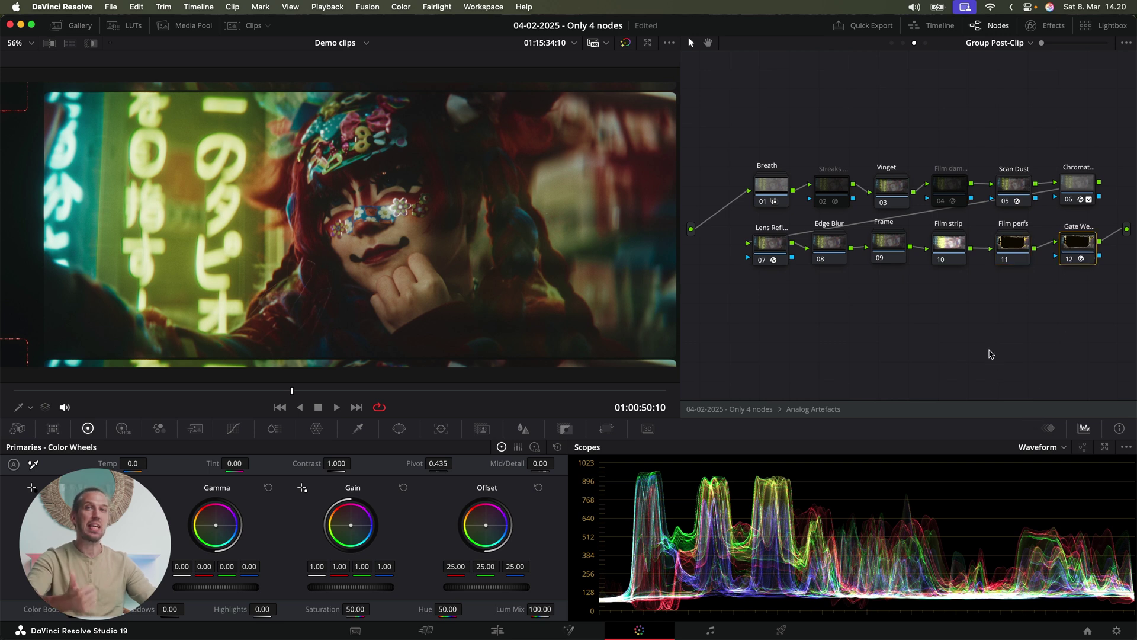